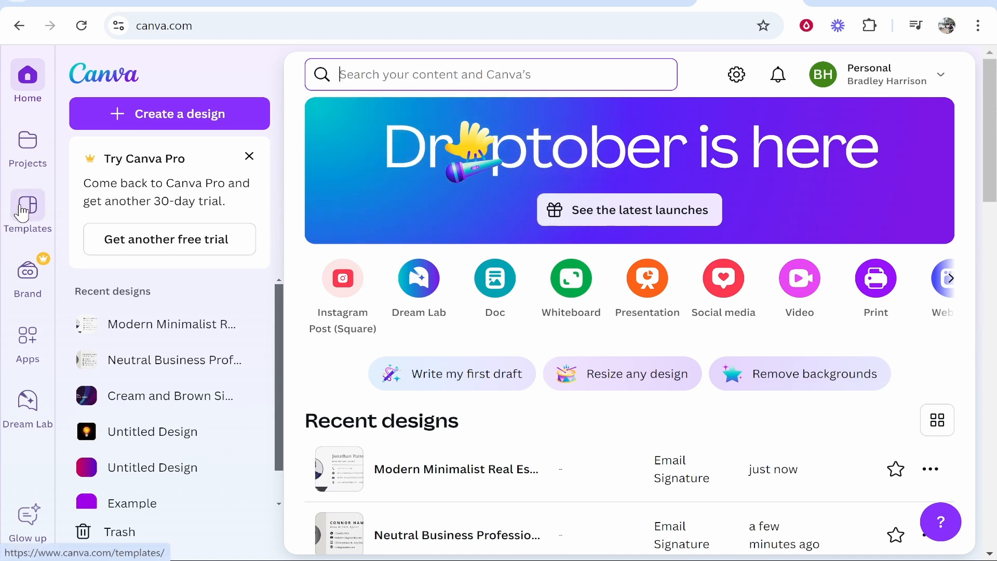
# Search the Templates library for 'email signature' designs
pyautogui.click(18, 225)
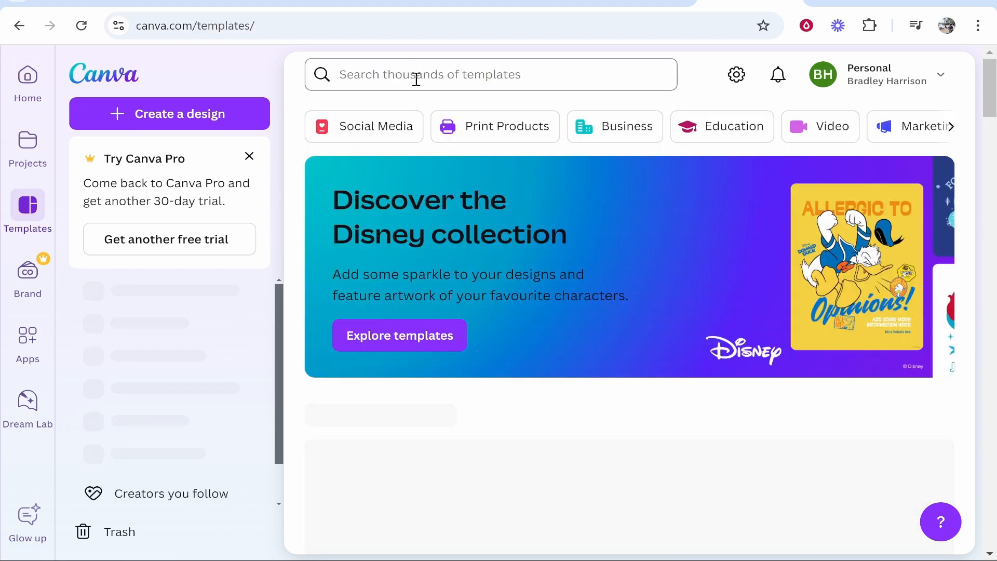
pyautogui.click(488, 87)
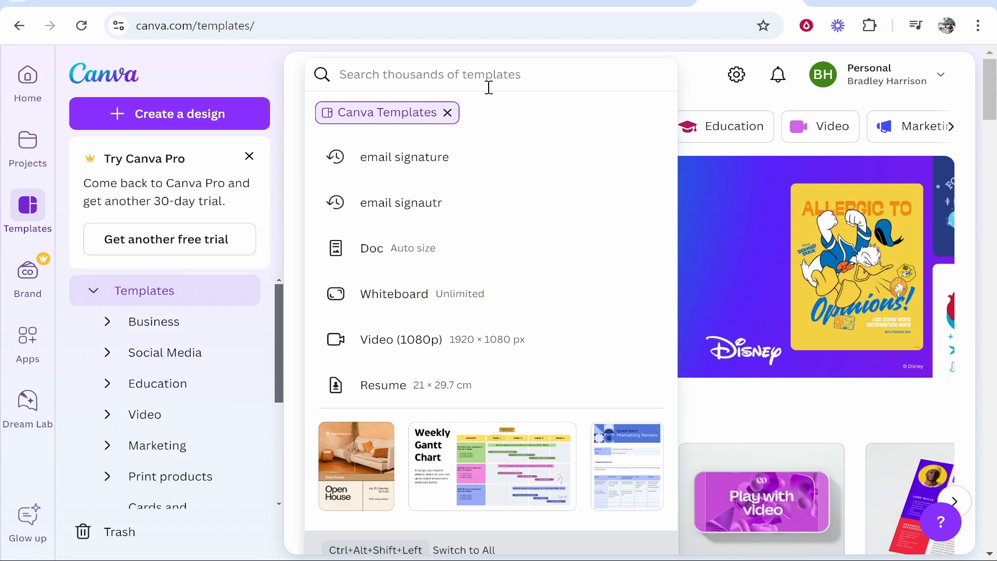
pyautogui.write('email signaut')
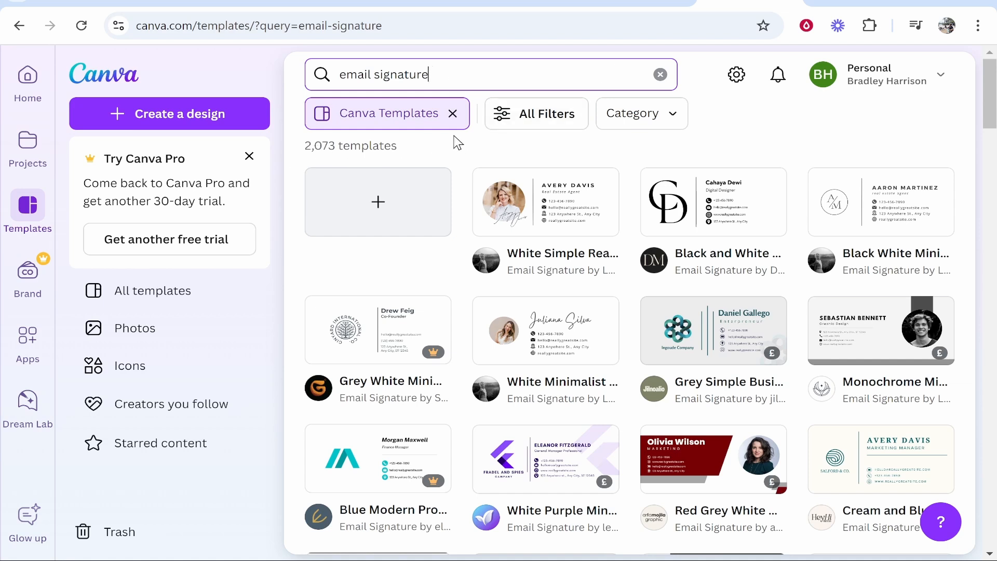
pyautogui.moveTo(443, 347)
# Filter the email signature template results to Free templates only
pyautogui.click(550, 121)
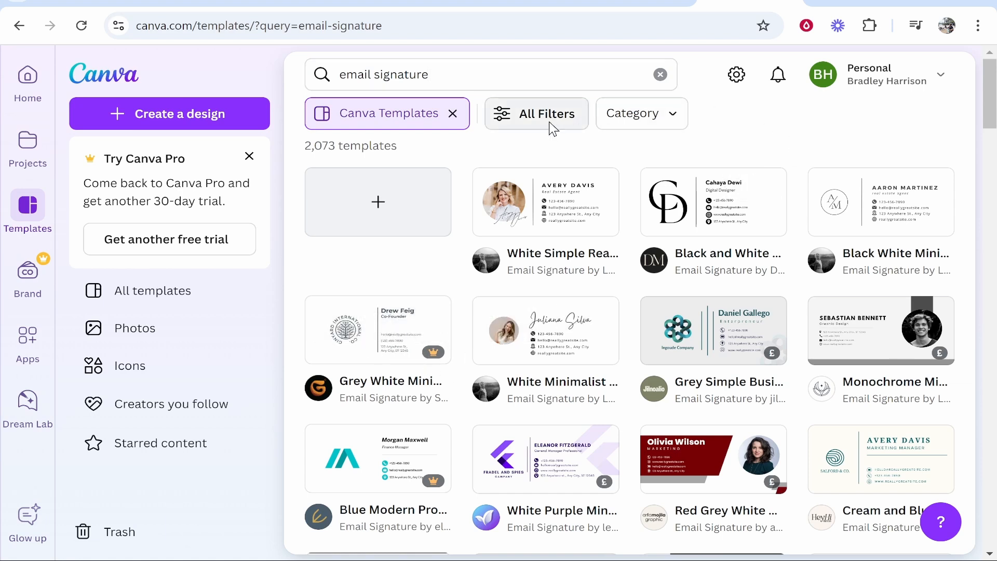
pyautogui.moveTo(239, 89); pyautogui.dragTo(251, 554)
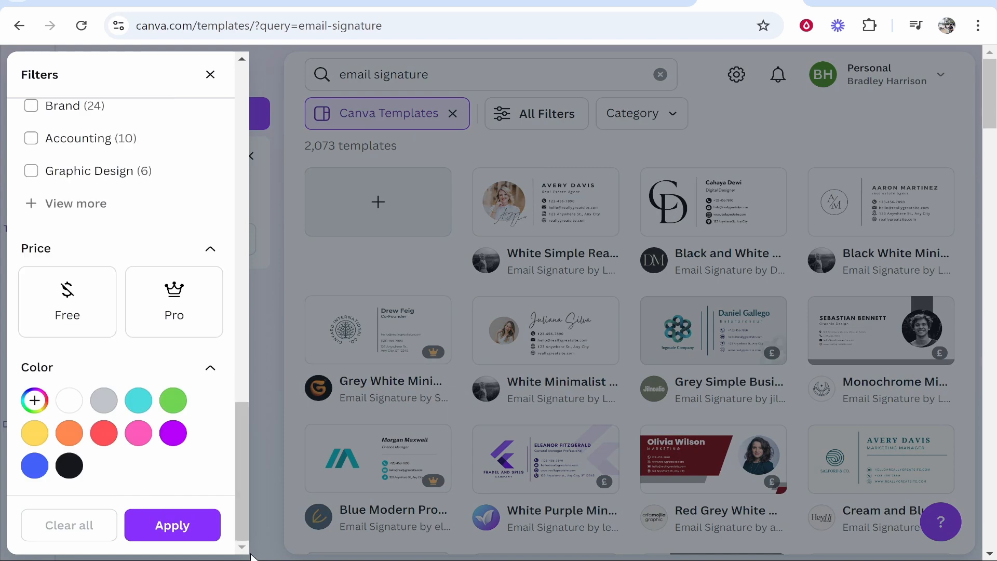
pyautogui.click(96, 305)
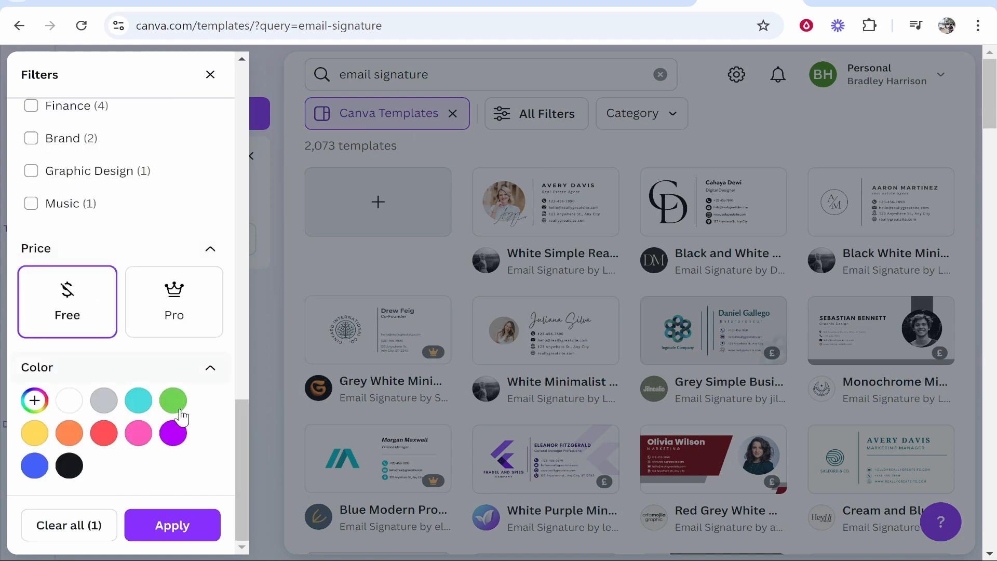
pyautogui.click(182, 525)
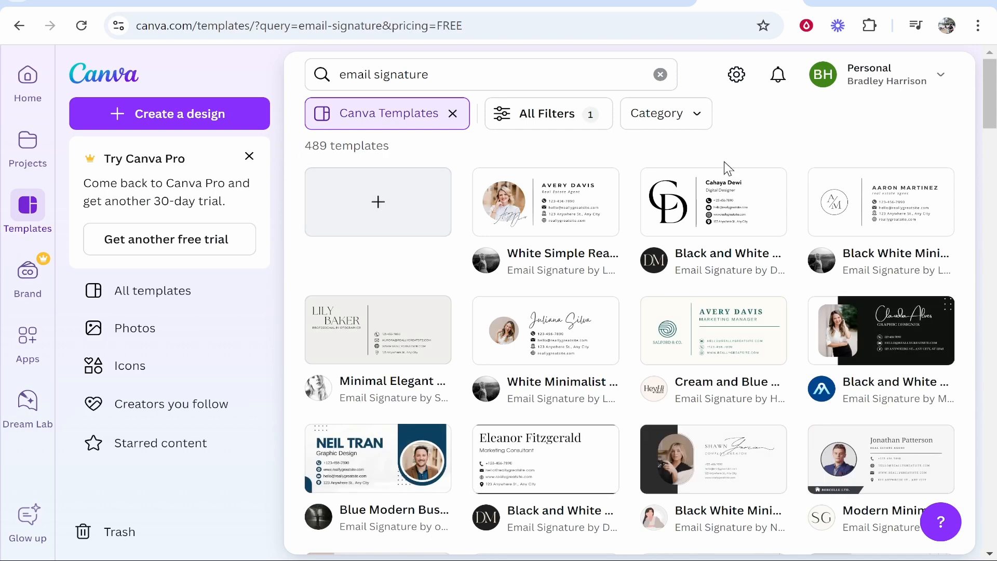
# Open the Modern Minimalist Real Estate Agent Email Signature template preview
pyautogui.scroll(-5, 723, 161)
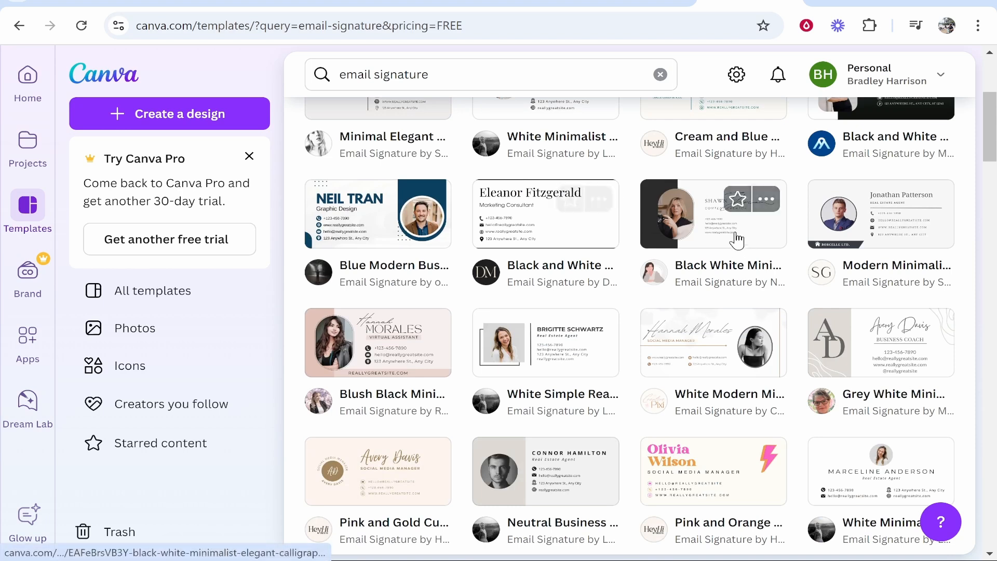
pyautogui.scroll(-2, 738, 240)
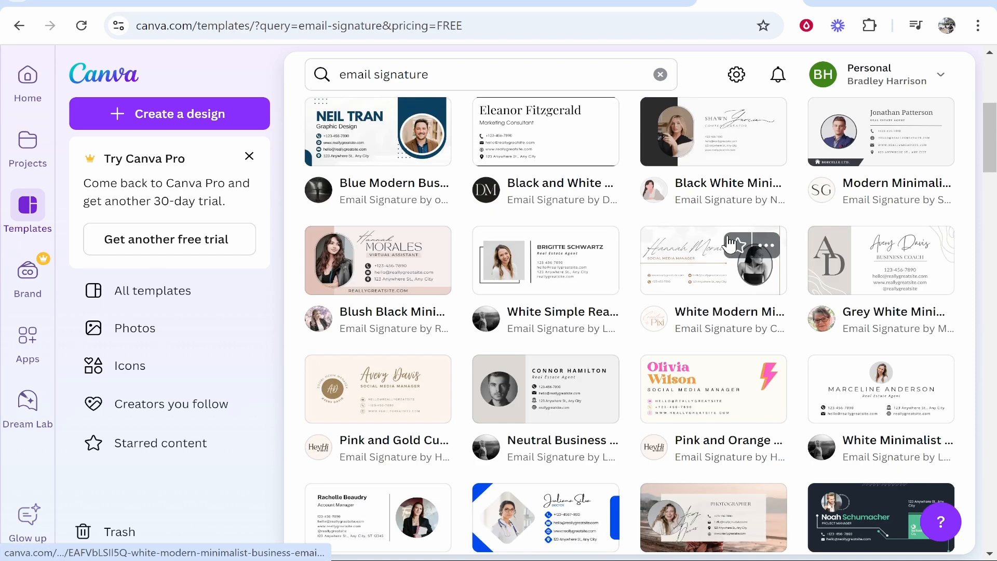
pyautogui.click(883, 158)
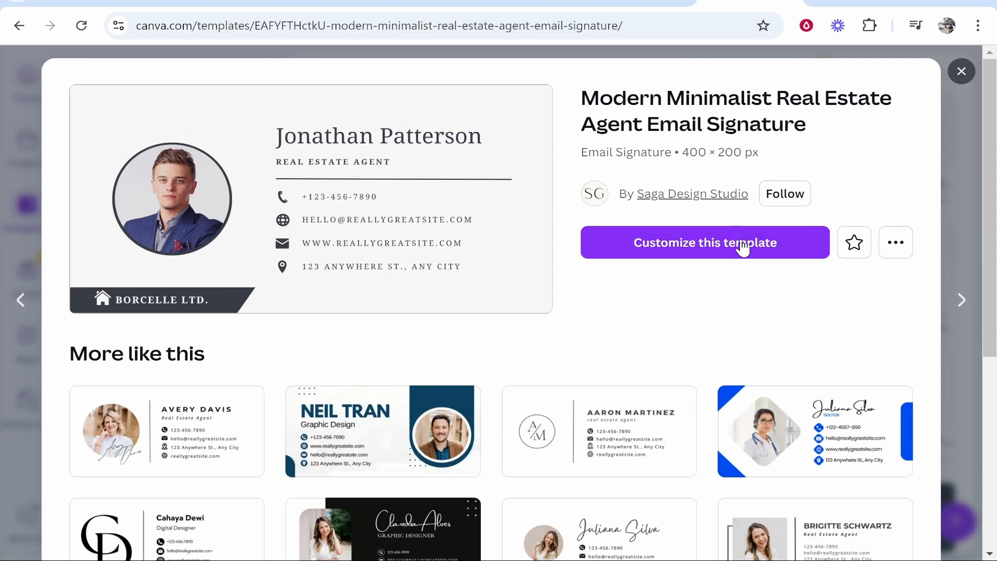
# Customize the Modern Minimalist template and inspect its name, subtitle, divider and contact lines
pyautogui.click(715, 246)
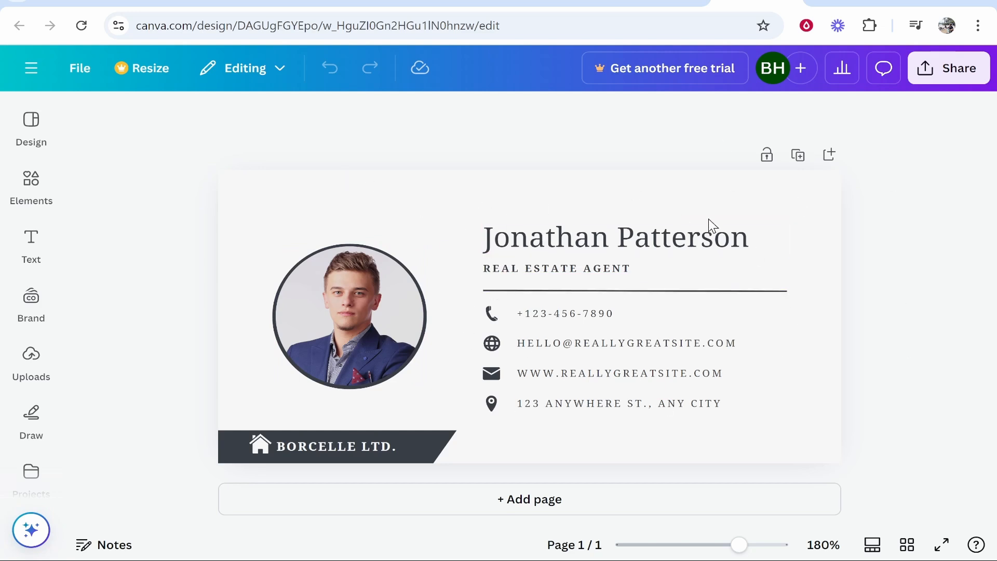
pyautogui.click(542, 244)
pyautogui.click(530, 269)
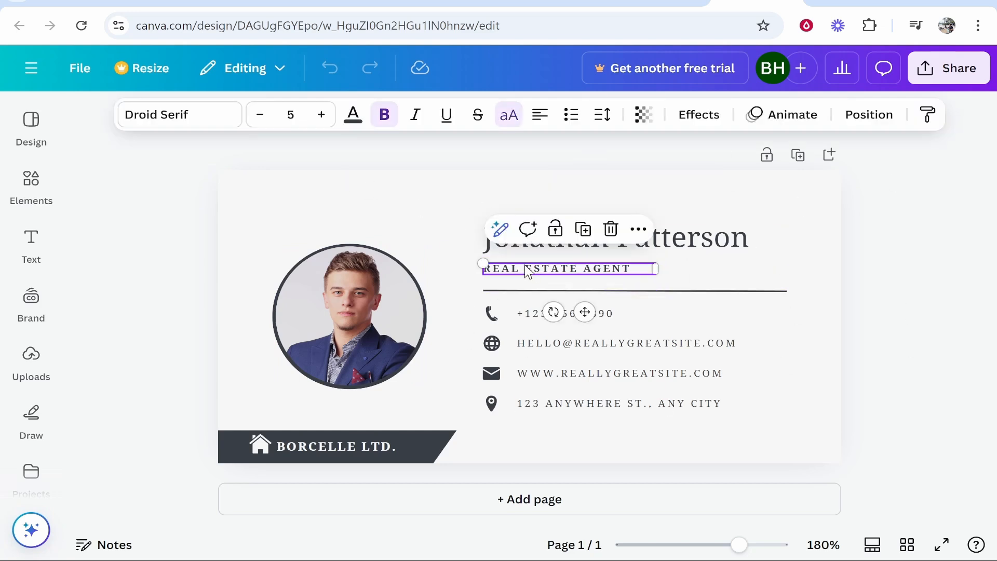
pyautogui.click(534, 291)
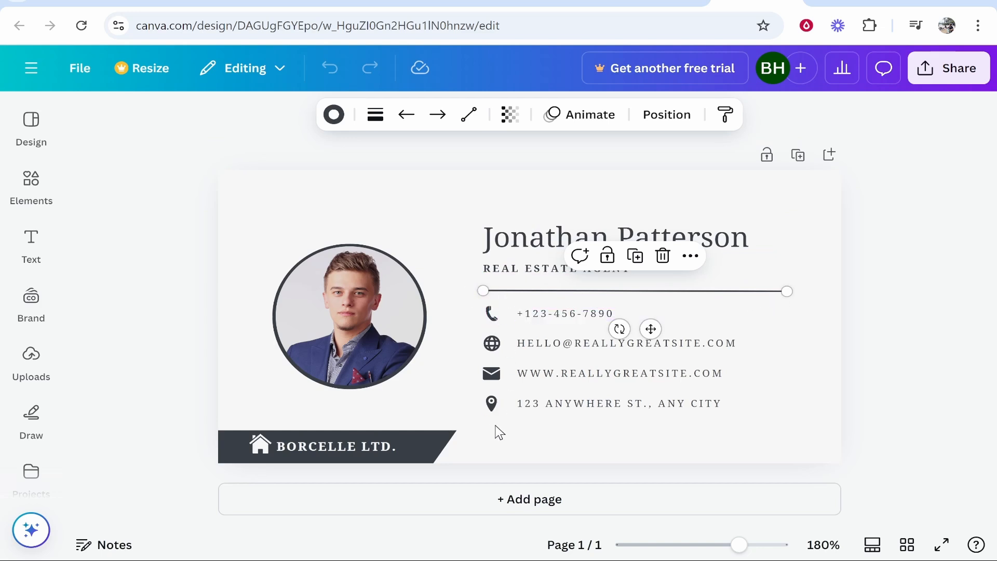
pyautogui.click(556, 311)
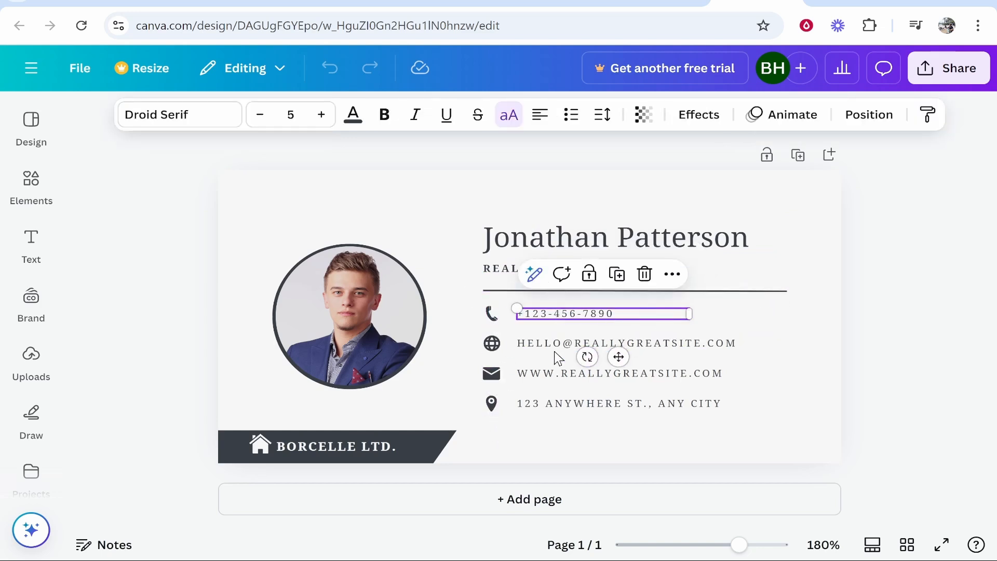
pyautogui.click(582, 341)
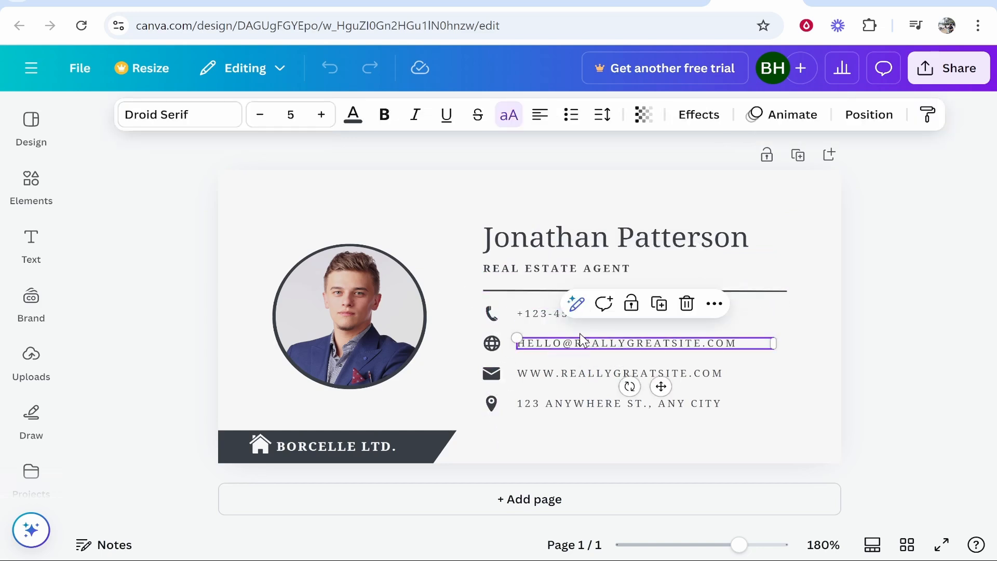
pyautogui.click(553, 372)
pyautogui.click(551, 404)
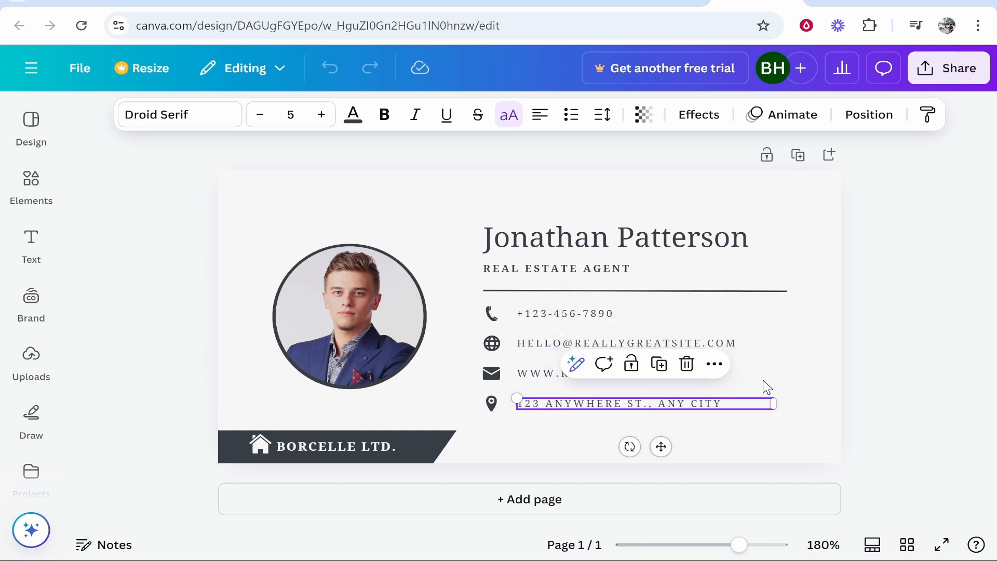
pyautogui.click(906, 316)
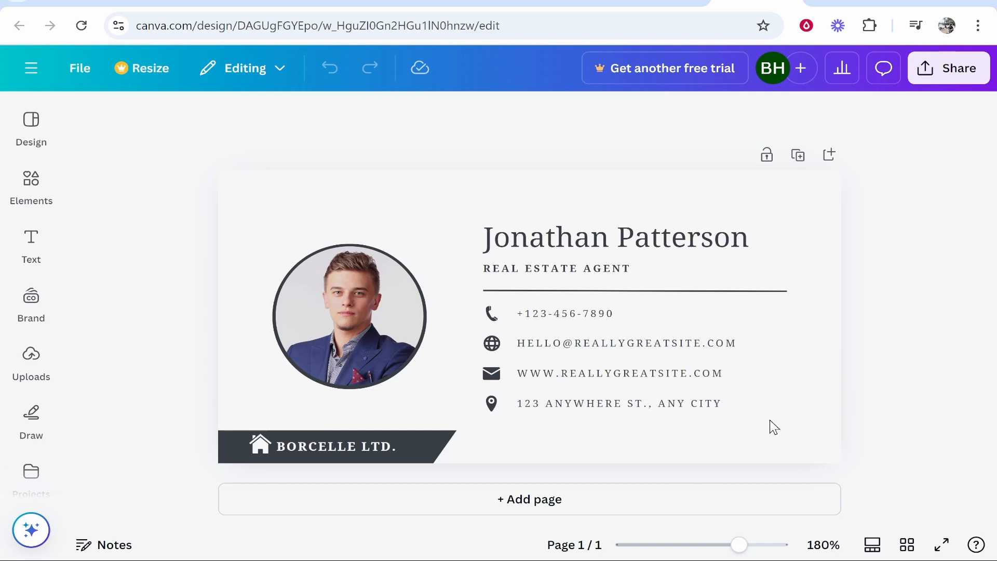
# Delete the street address line from the contact details
pyautogui.moveTo(763, 404); pyautogui.dragTo(722, 405)
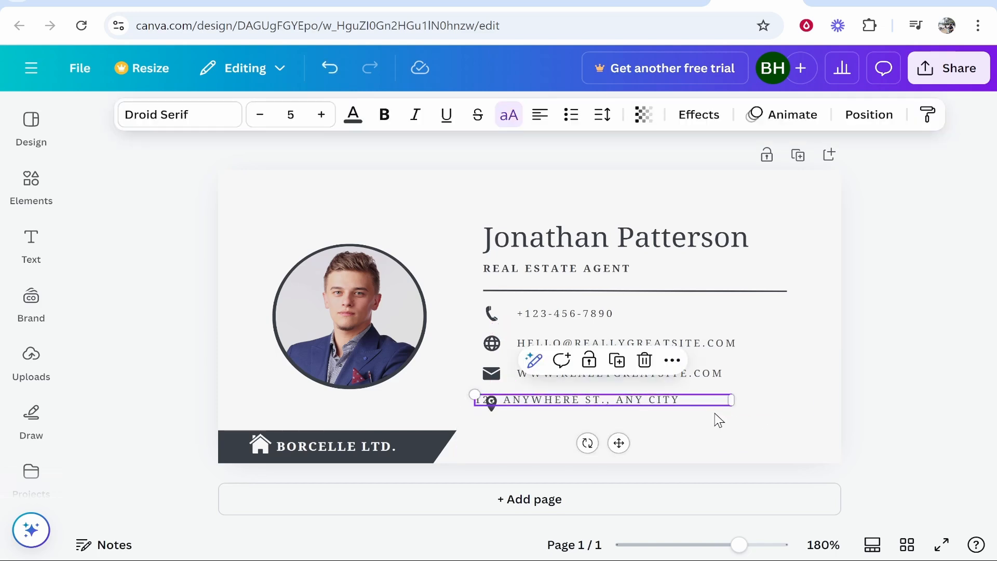
pyautogui.hotkey('ctrl', 'z')
pyautogui.click(544, 418)
pyautogui.click(687, 410)
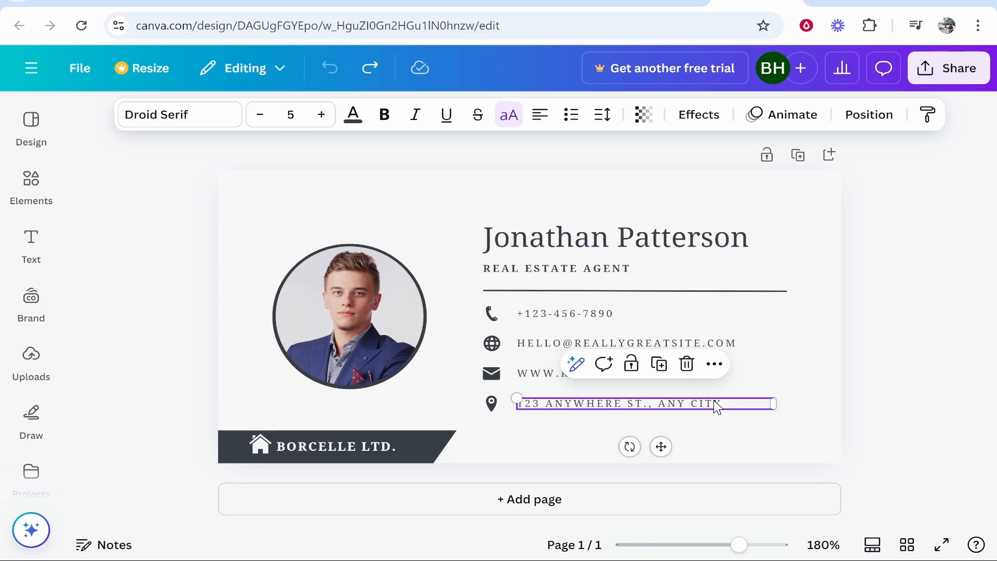
pyautogui.click(688, 365)
# Delete the location pin icon and the BORCELLE LTD. banner under the photo
pyautogui.click(491, 405)
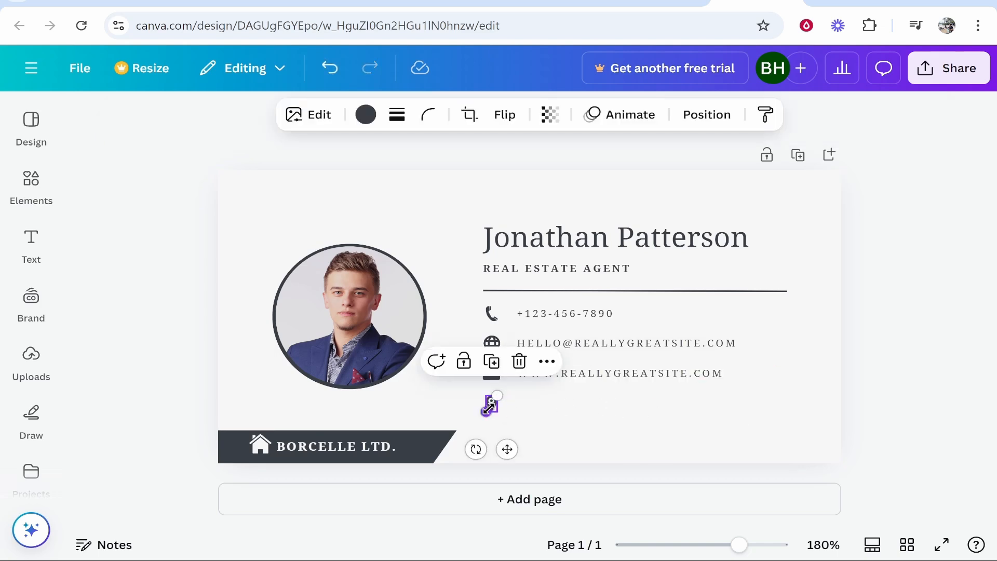
pyautogui.press('Delete')
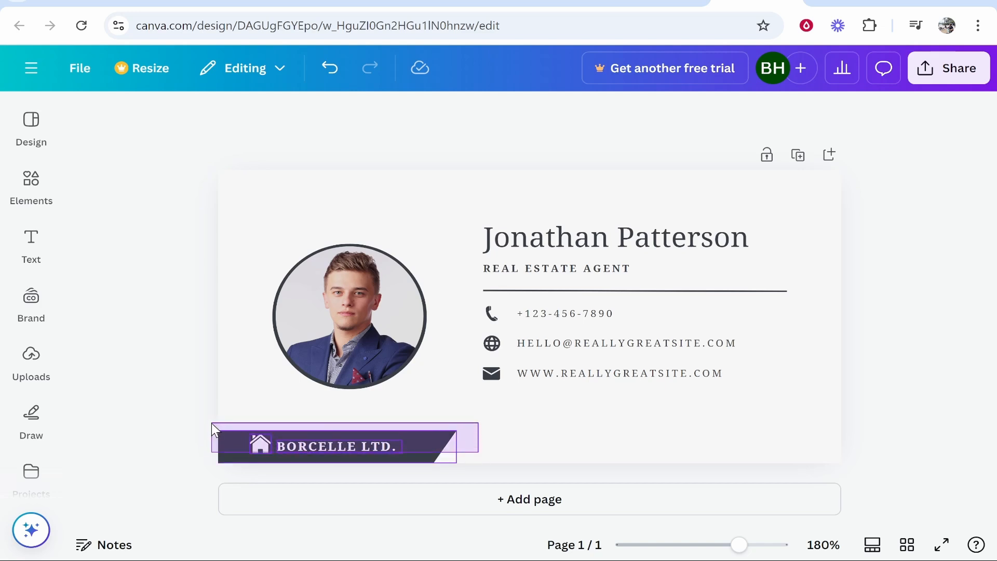
pyautogui.click(318, 432)
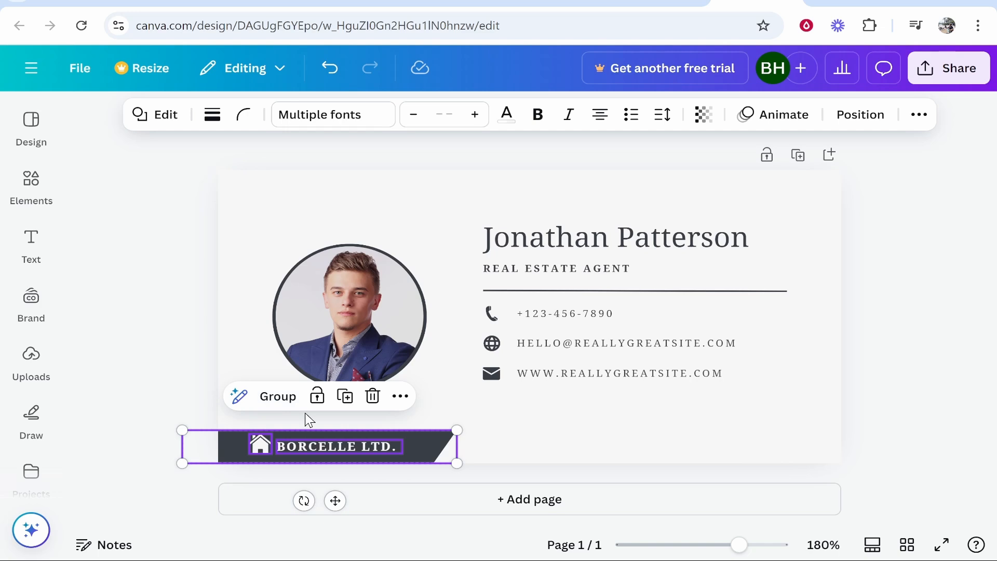
pyautogui.press('Delete')
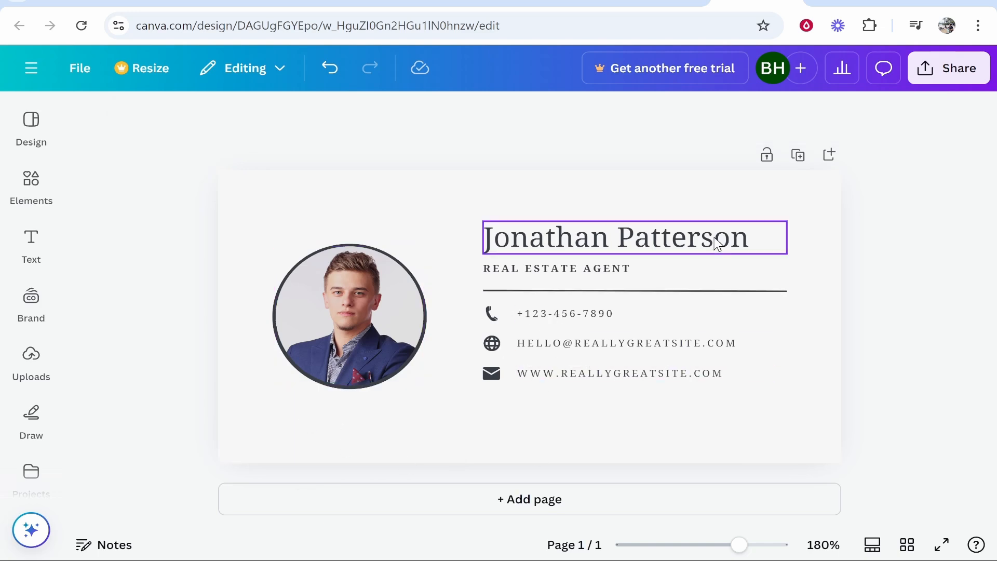
pyautogui.click(758, 248)
pyautogui.click(748, 244)
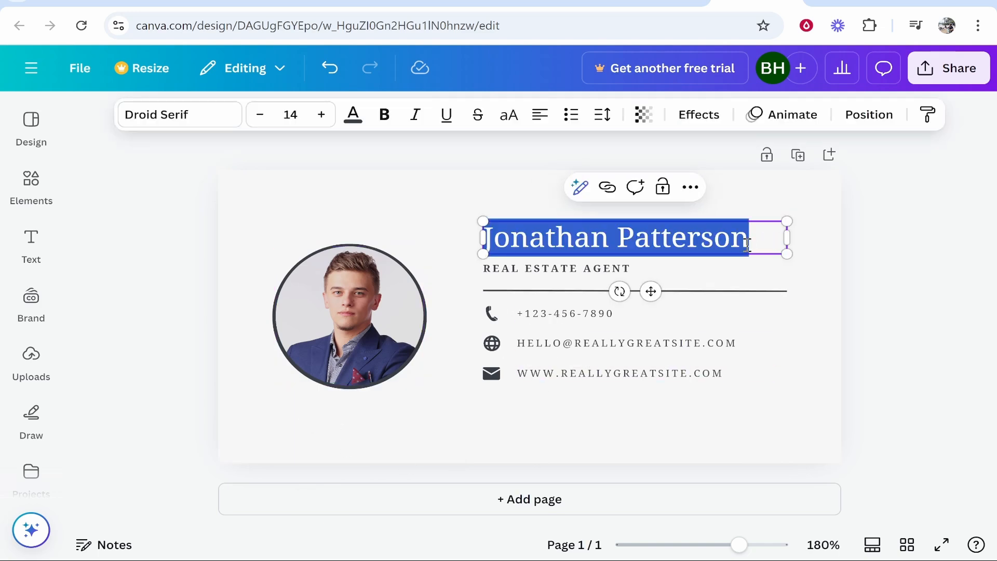
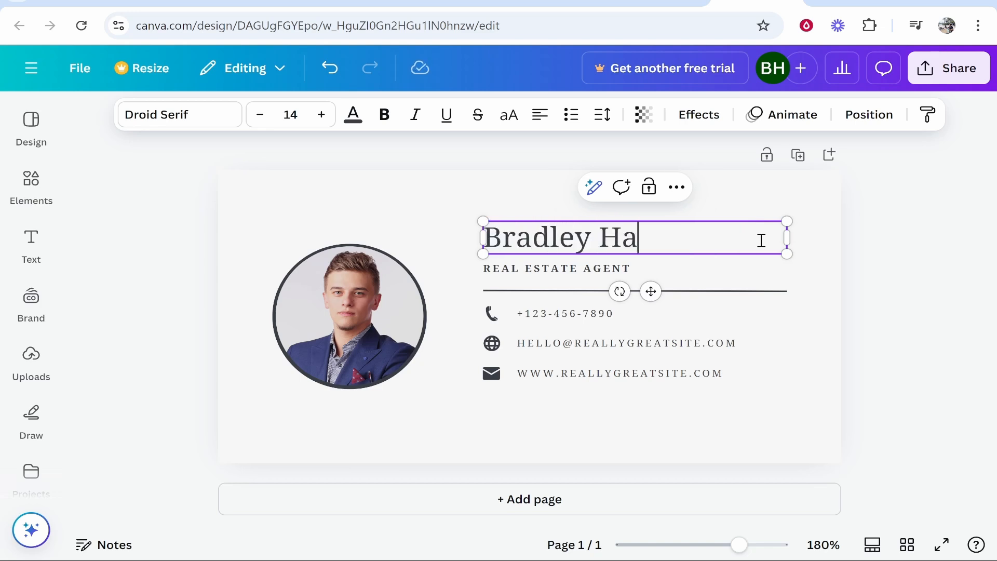
# Replace the title with 'SEARCH BASED YOUTUBE CHANNELS', widening its box to fit one line
pyautogui.doubleClick(616, 268)
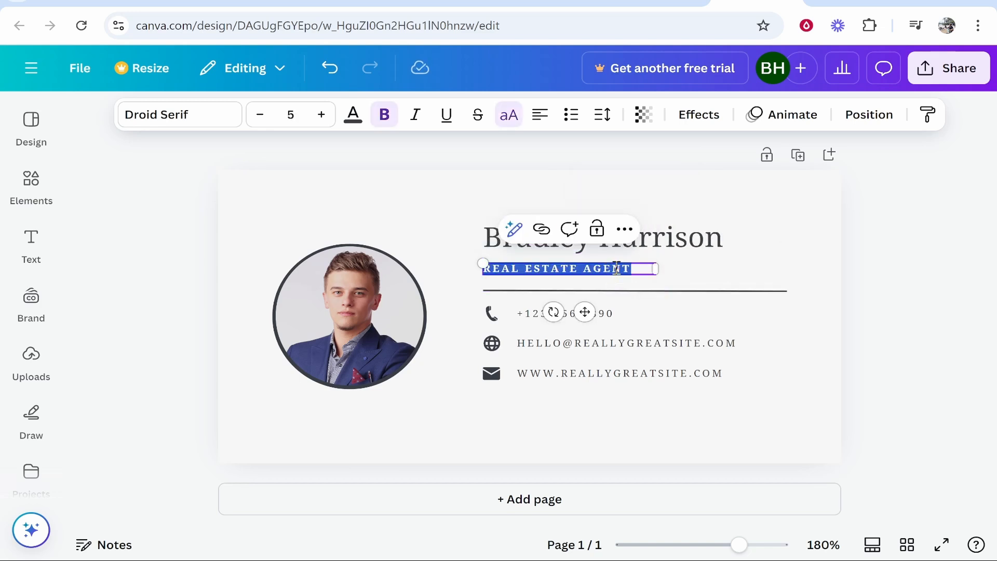
pyautogui.write('SEAR')
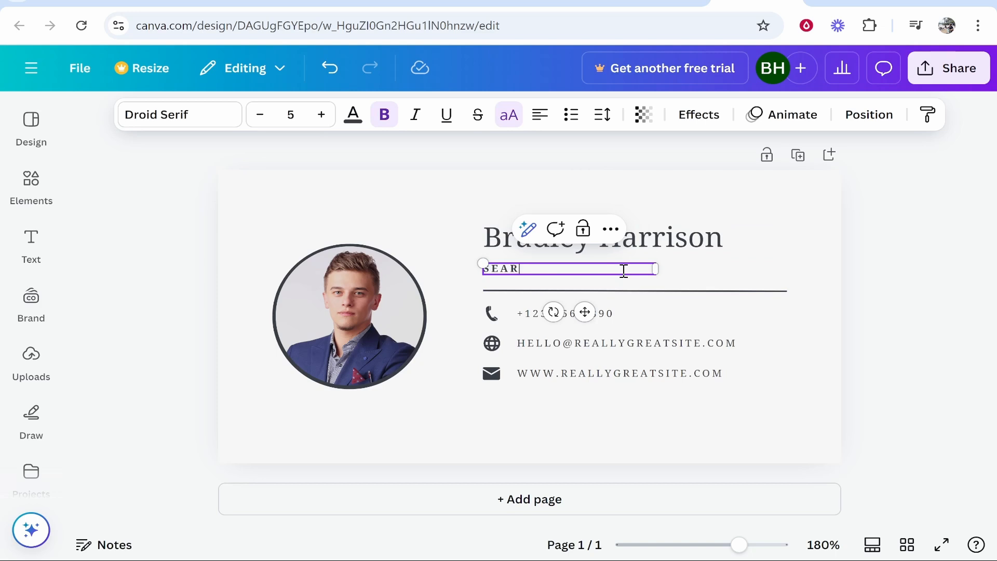
pyautogui.write('CH BASED YOUTUBE CHANNELS')
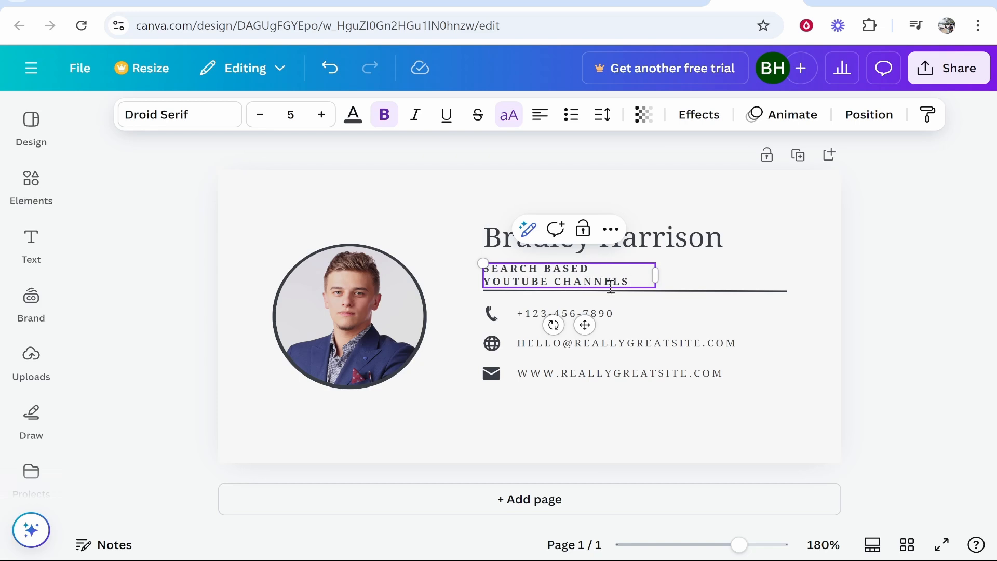
pyautogui.moveTo(656, 274); pyautogui.dragTo(768, 269)
pyautogui.click(875, 267)
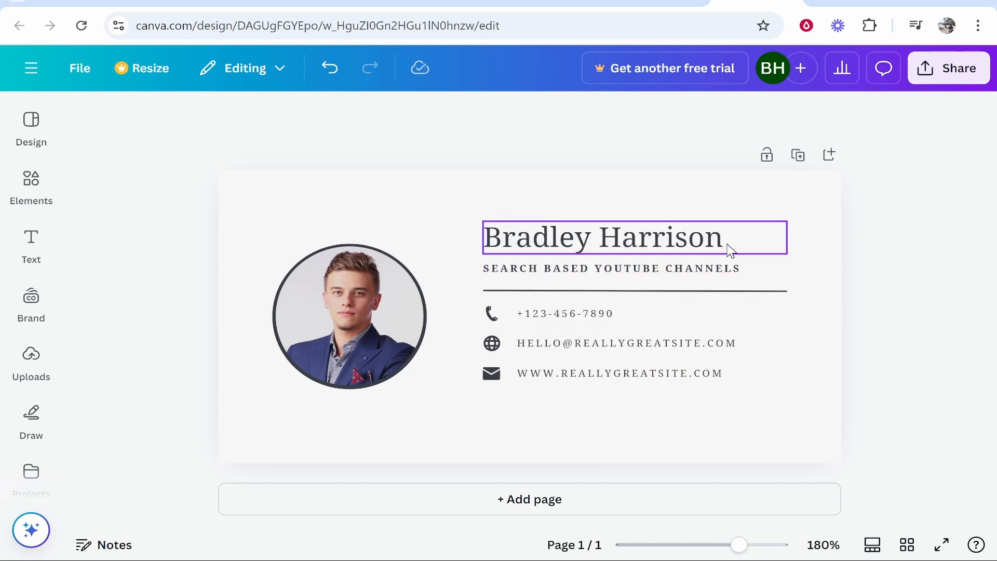
pyautogui.click(715, 243)
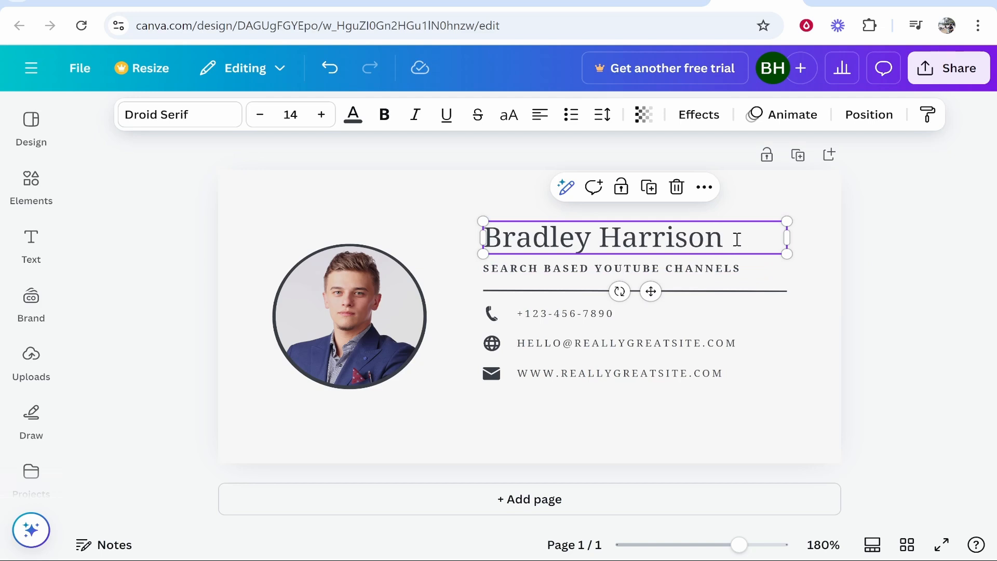
pyautogui.doubleClick(737, 239)
pyautogui.click(758, 237)
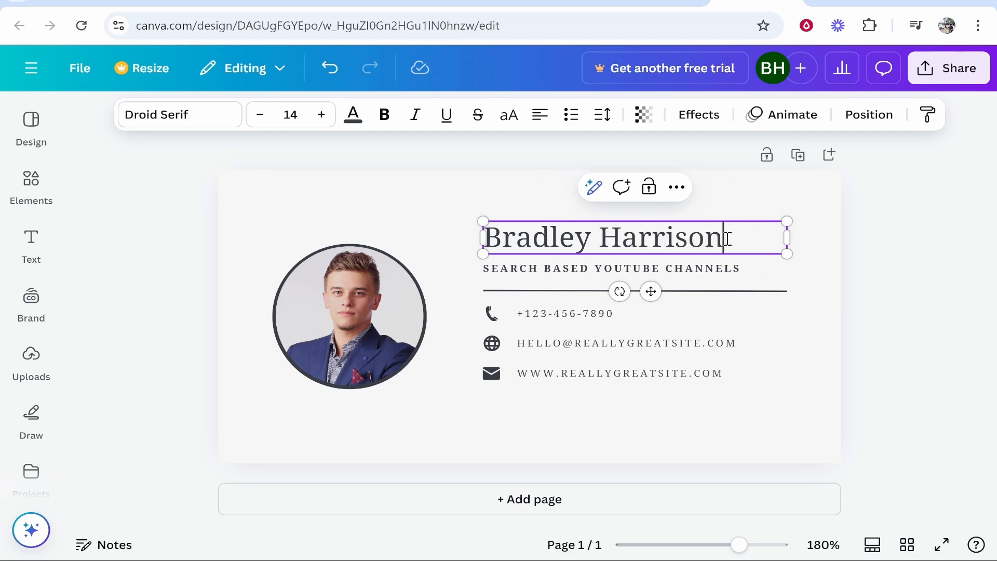
pyautogui.moveTo(727, 238); pyautogui.dragTo(503, 239)
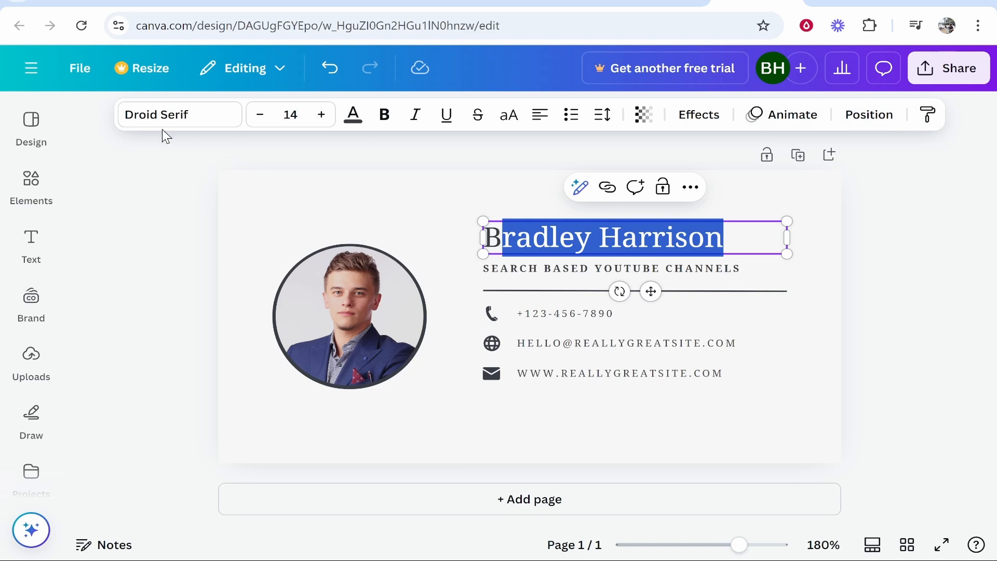
pyautogui.click(229, 119)
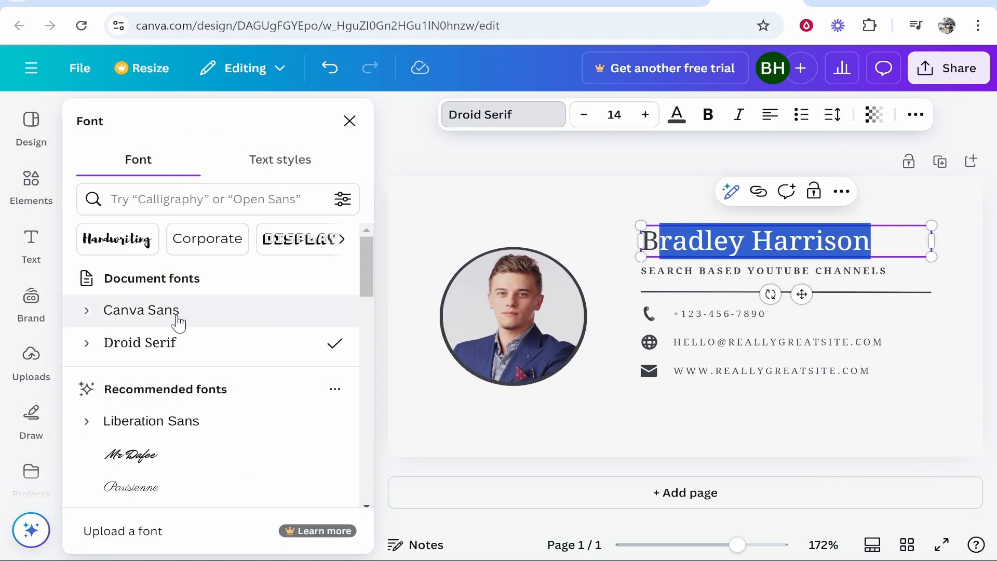
pyautogui.scroll(-3, 173, 318)
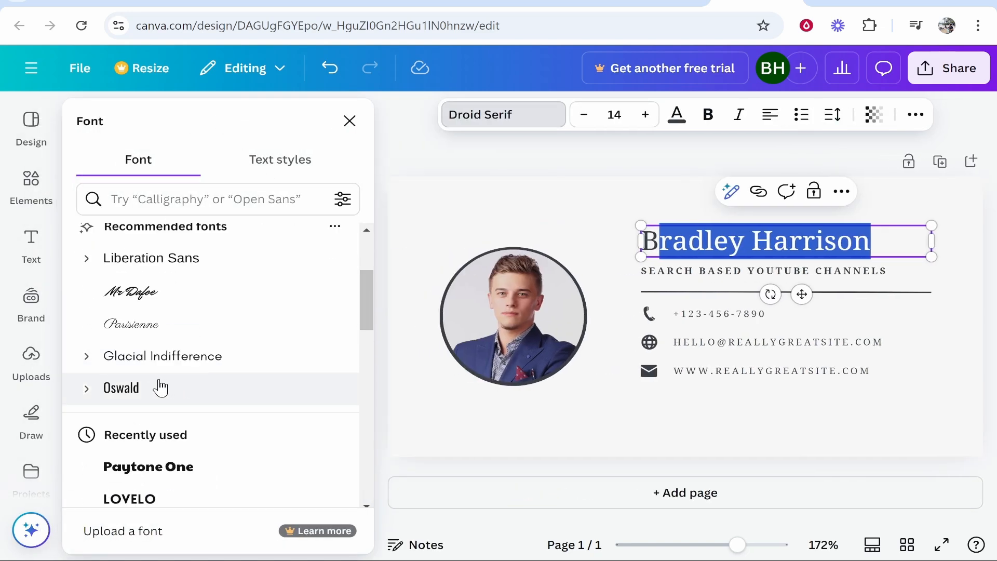
pyautogui.click(151, 499)
pyautogui.click(564, 204)
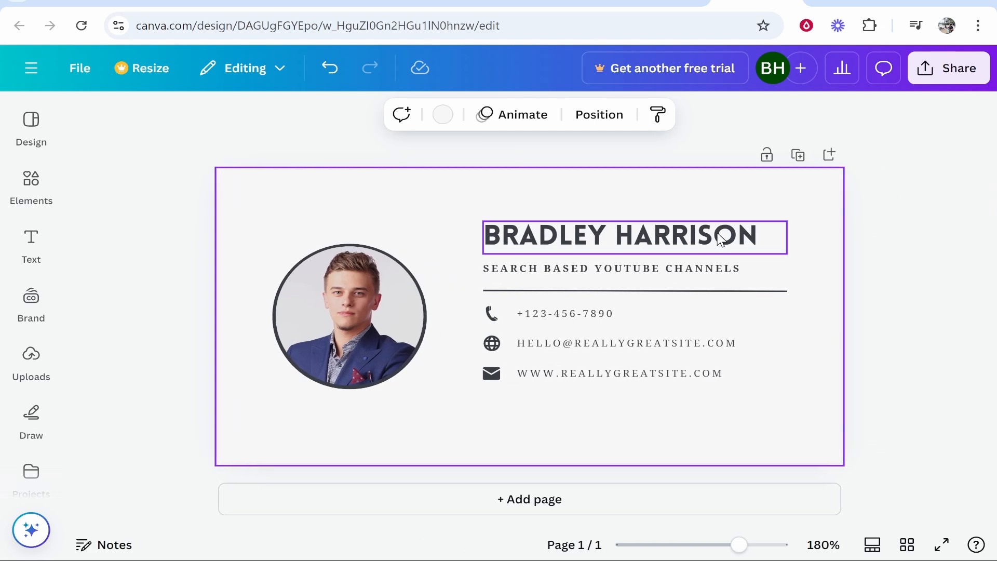
pyautogui.click(723, 238)
pyautogui.click(759, 235)
pyautogui.moveTo(759, 235); pyautogui.dragTo(475, 235)
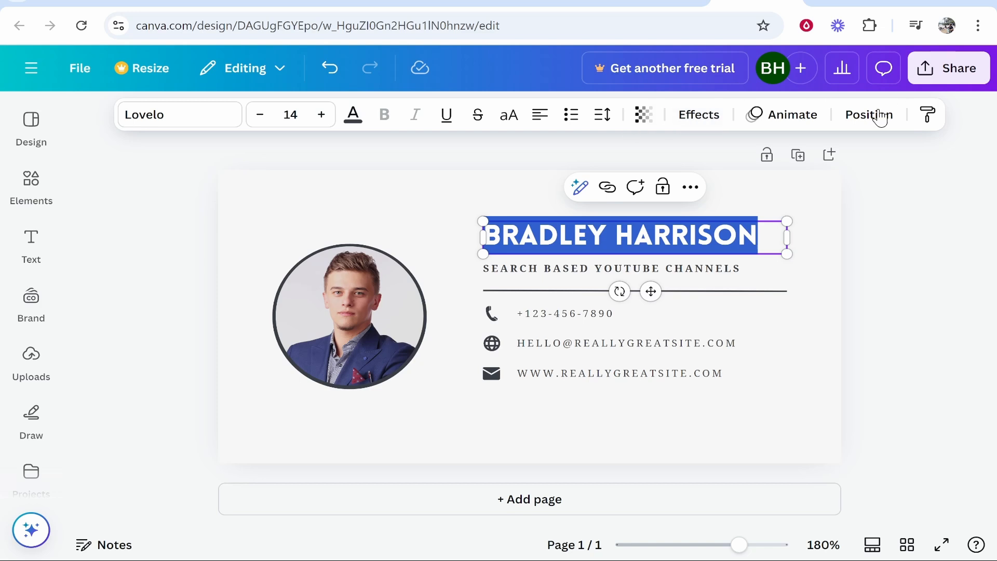
pyautogui.click(675, 123)
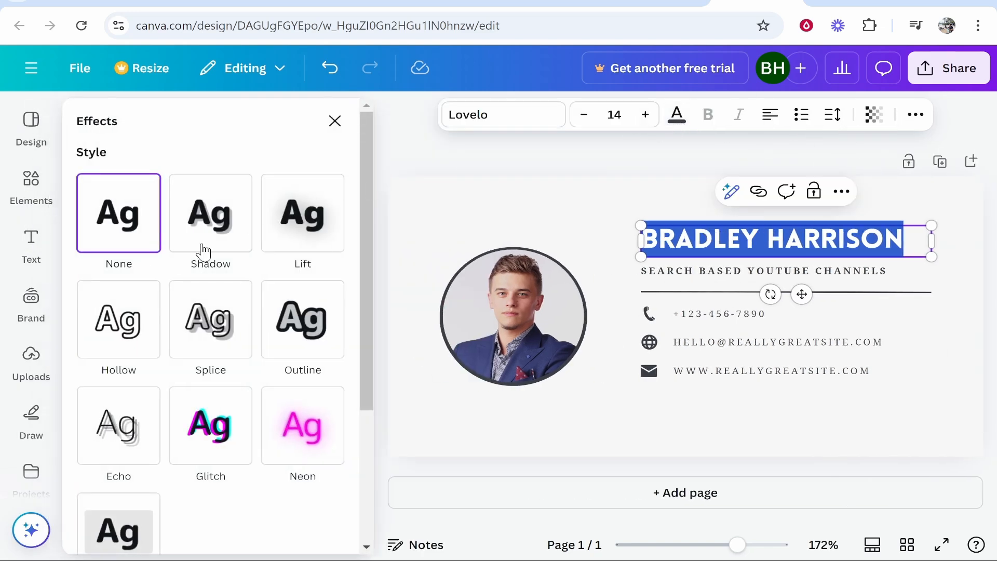
pyautogui.scroll(-4, 170, 214)
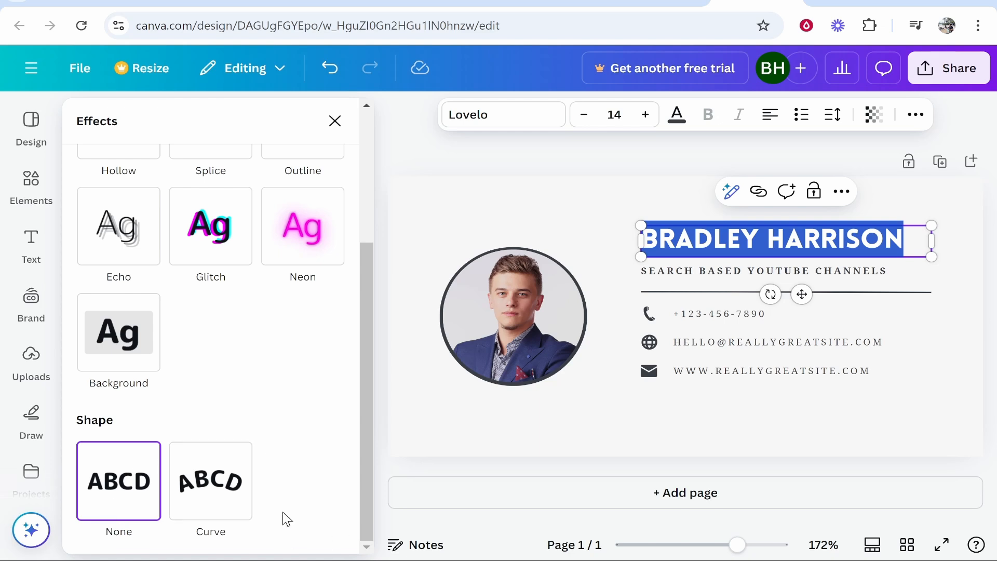
pyautogui.scroll(5, 355, 312)
pyautogui.click(335, 121)
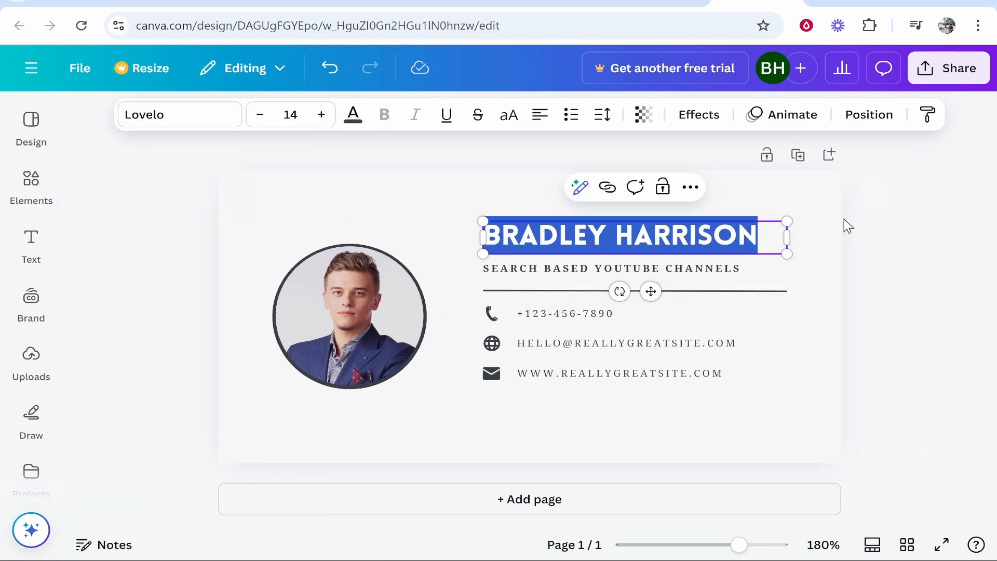
pyautogui.click(986, 259)
pyautogui.click(420, 257)
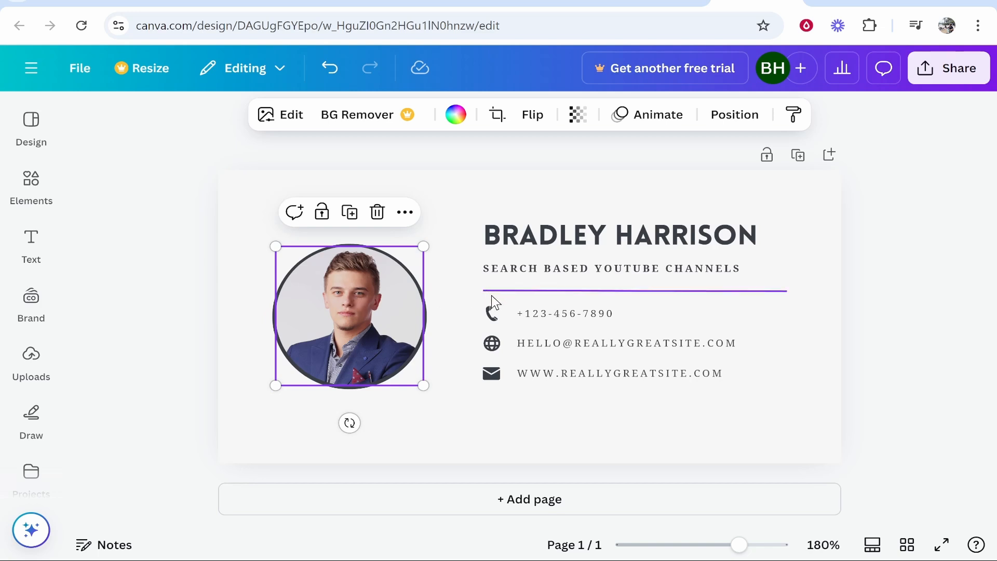
# Remove the placeholder portrait but keep the circle frame, then show uploaded images
pyautogui.click(377, 212)
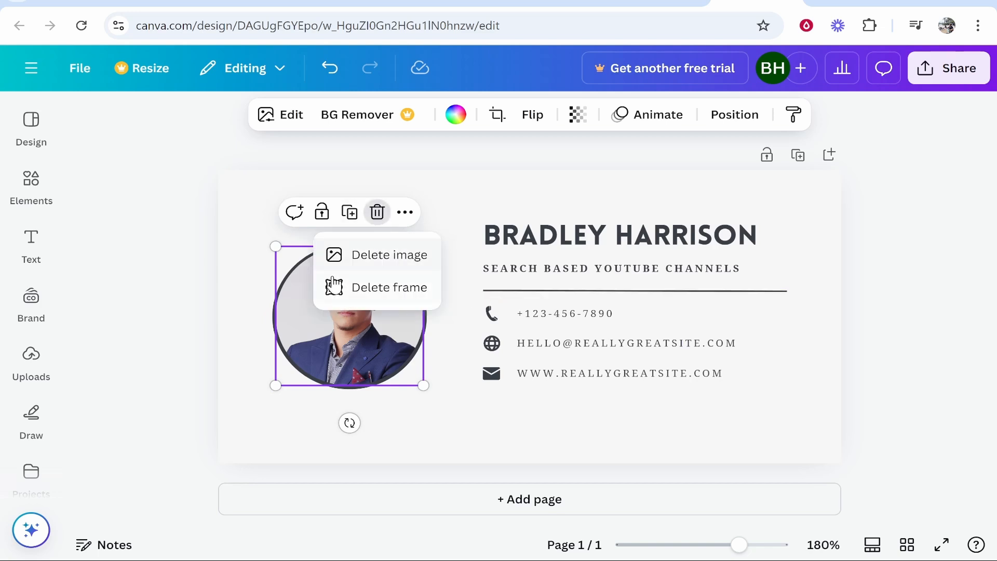
pyautogui.click(389, 255)
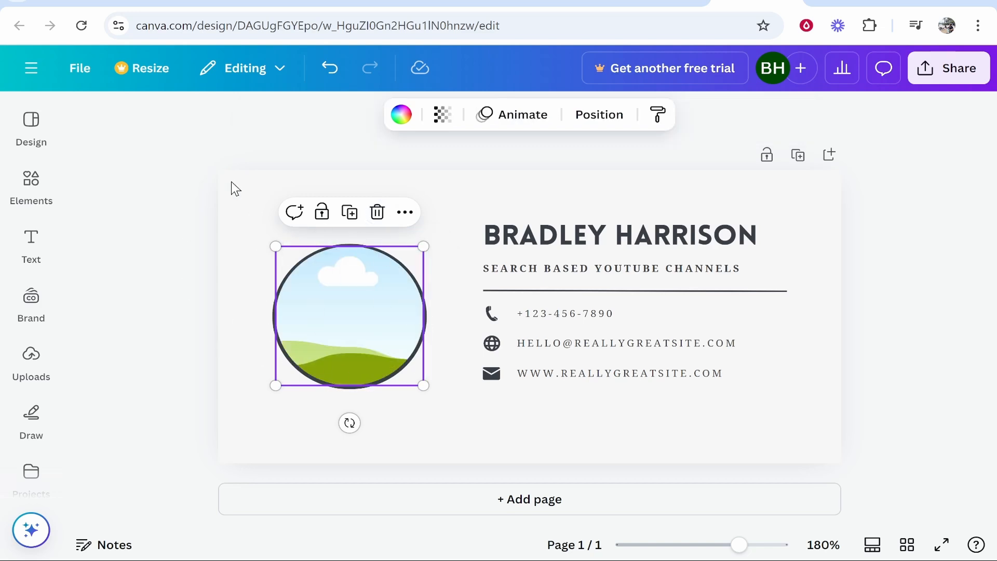
pyautogui.click(279, 178)
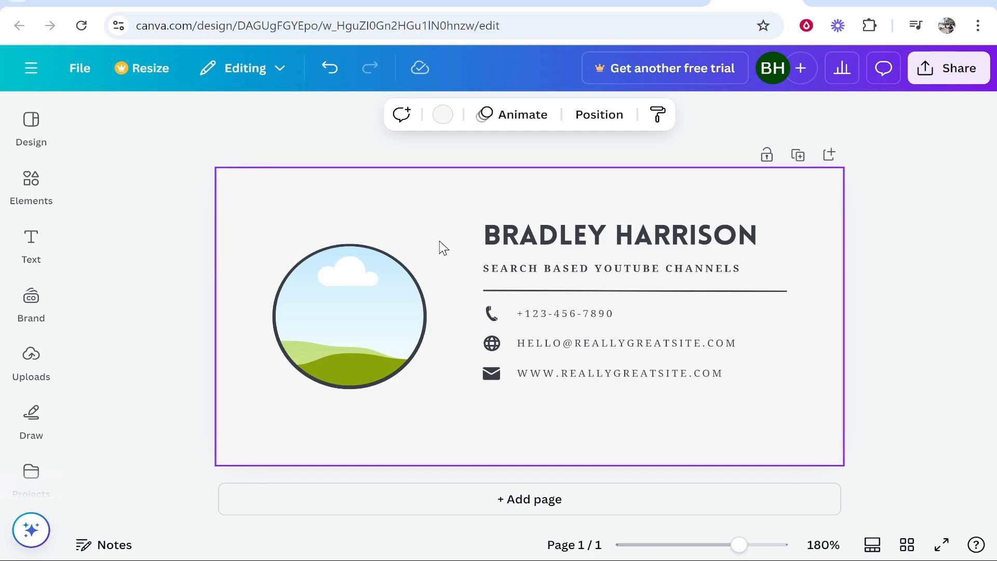
pyautogui.click(31, 355)
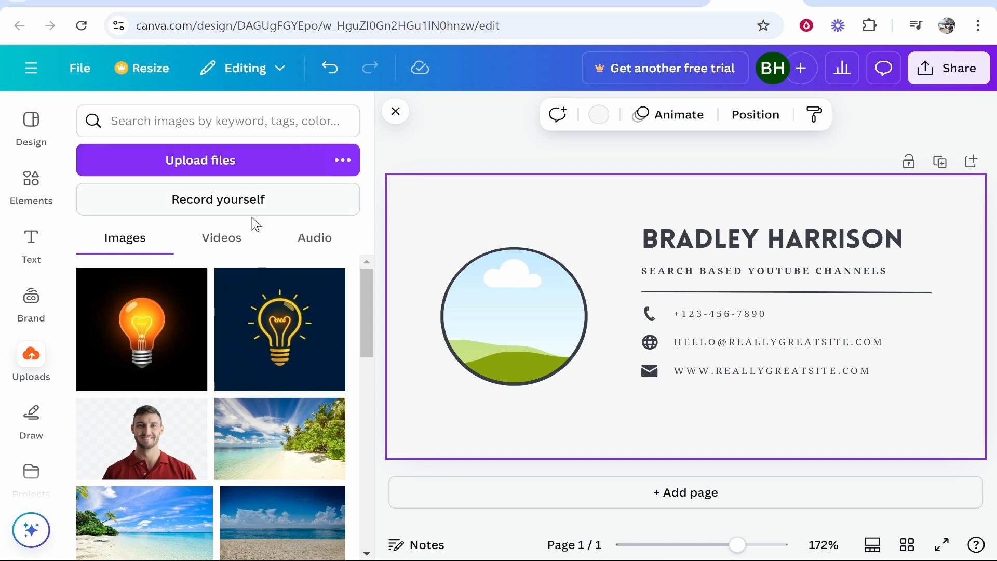
# Drop the uploaded man-in-sunglasses photo into the circular profile frame
pyautogui.scroll(-6, 152, 299)
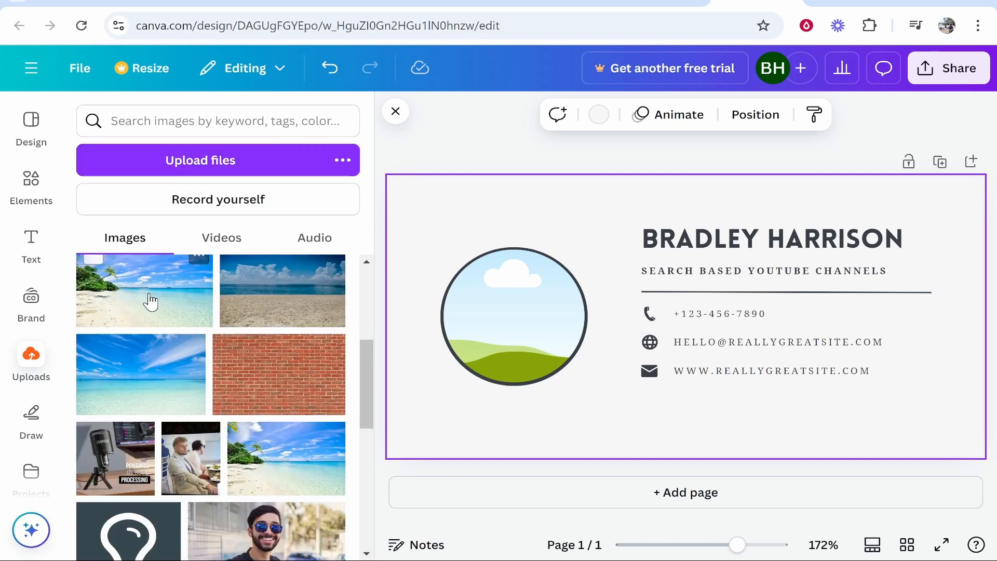
pyautogui.scroll(-10, 151, 301)
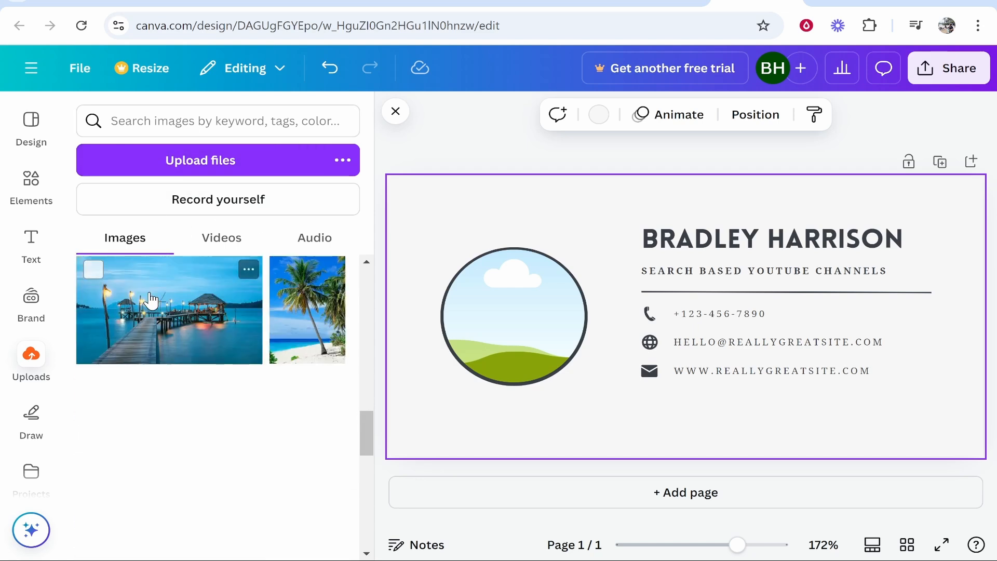
pyautogui.scroll(-10, 149, 303)
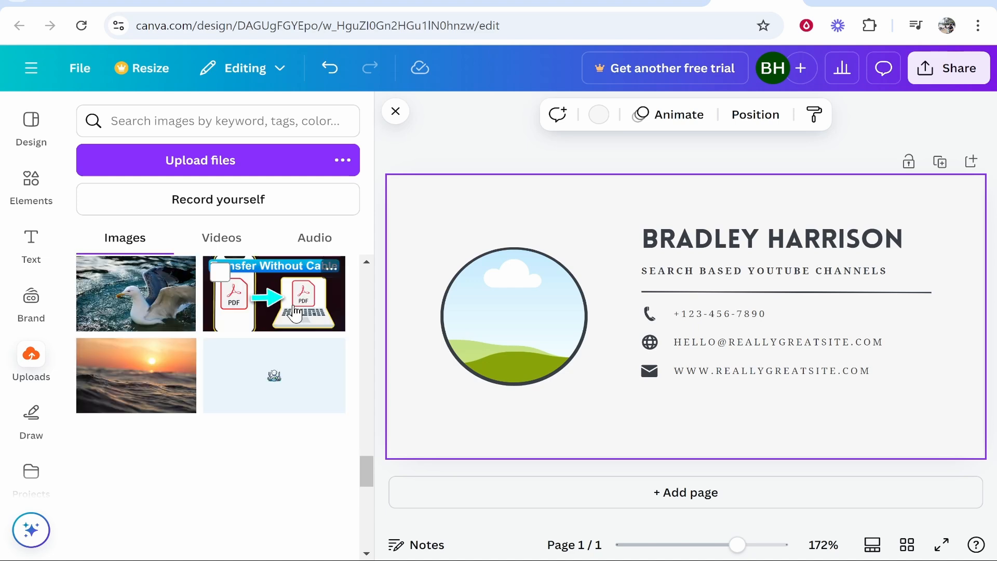
pyautogui.scroll(-8, 287, 313)
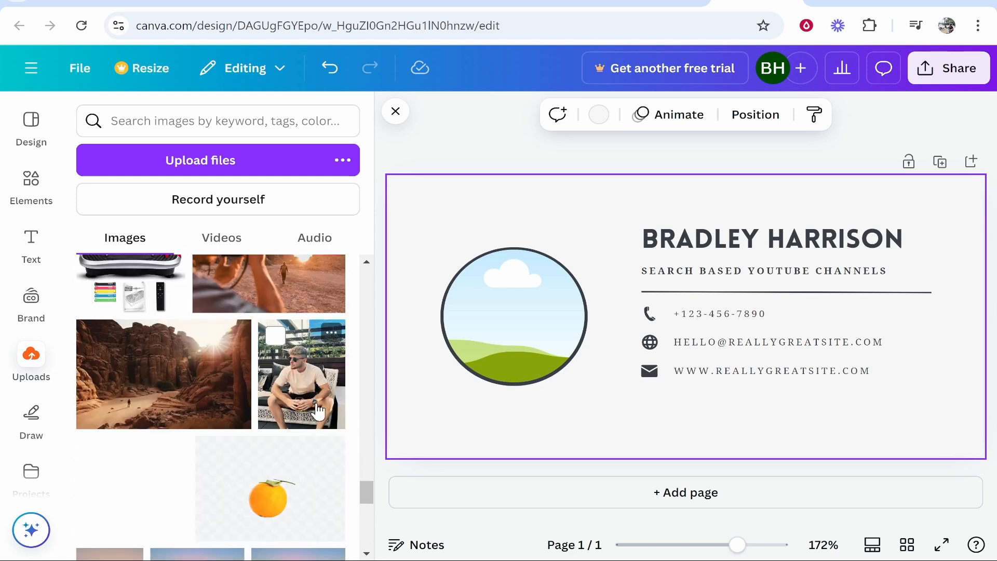
pyautogui.moveTo(319, 415); pyautogui.dragTo(516, 321)
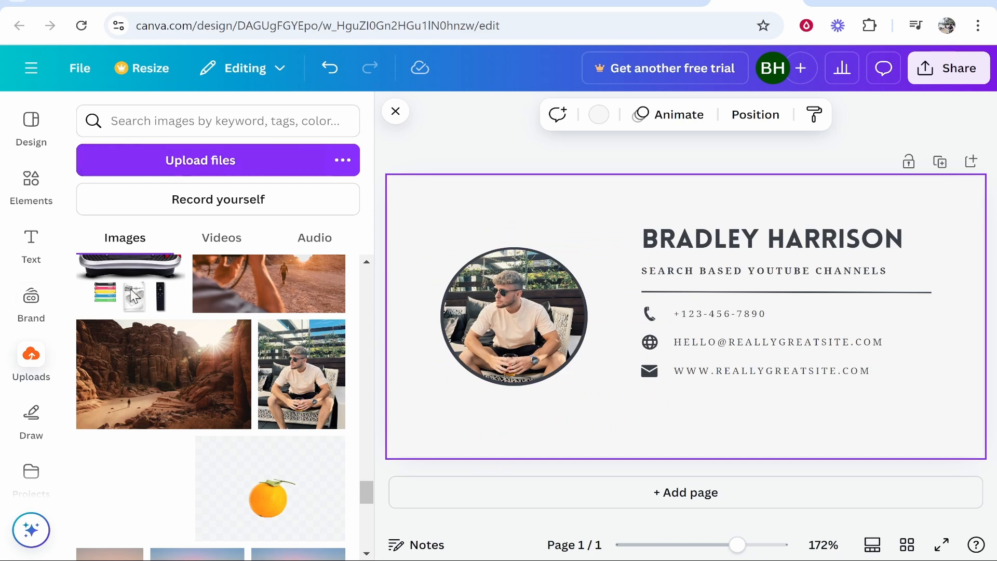
pyautogui.scroll(10, 195, 385)
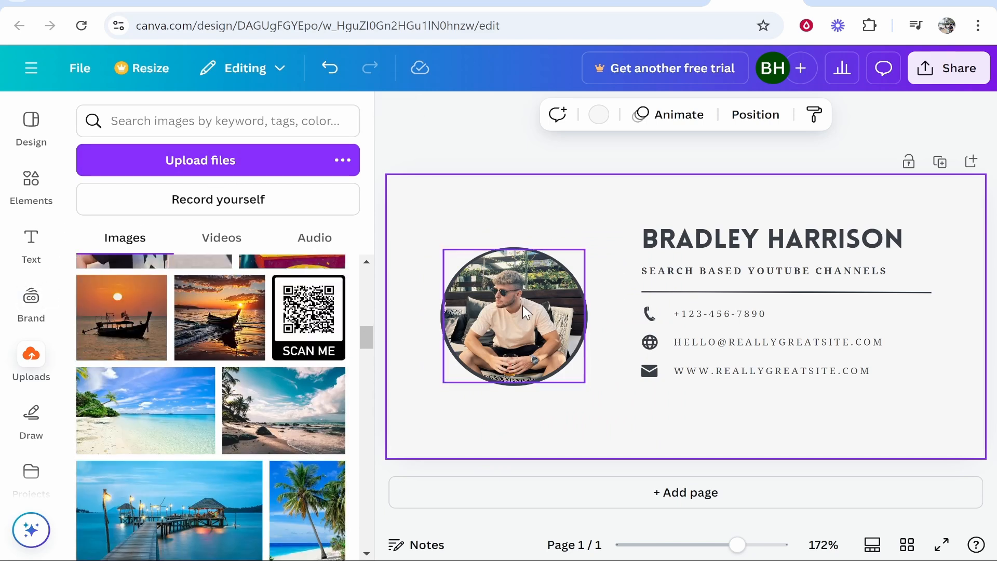
pyautogui.scroll(5, 179, 275)
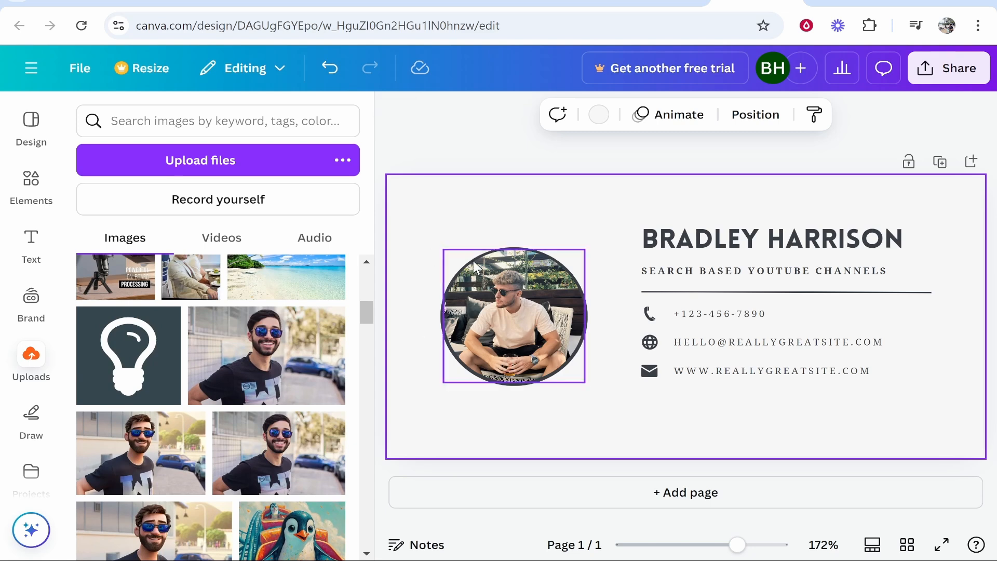
pyautogui.click(11, 199)
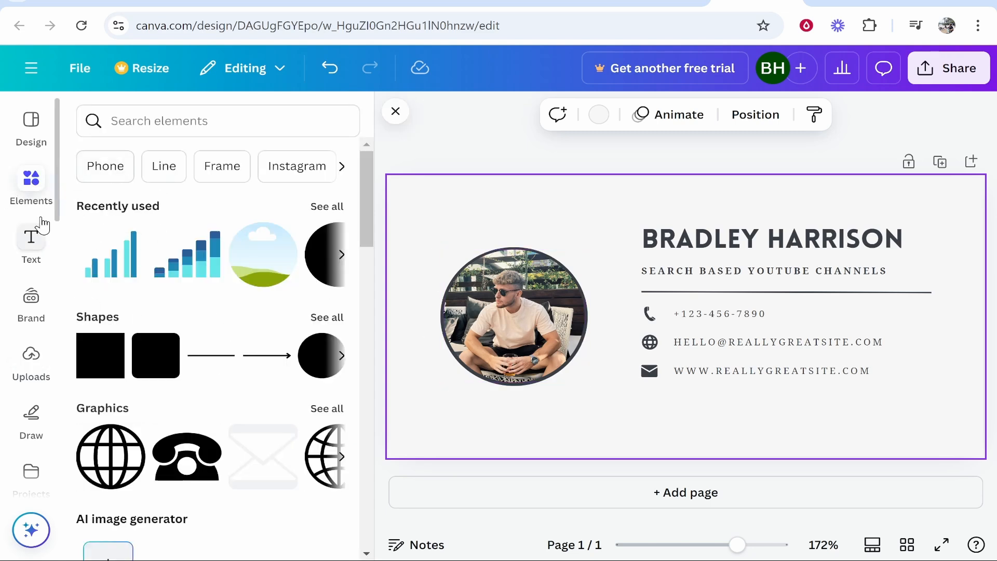
# Search elements for 'frame', browse the Frames shapes, then close the library
pyautogui.scroll(-2, 106, 321)
pyautogui.scroll(-5, 31, 311)
pyautogui.scroll(2, 145, 358)
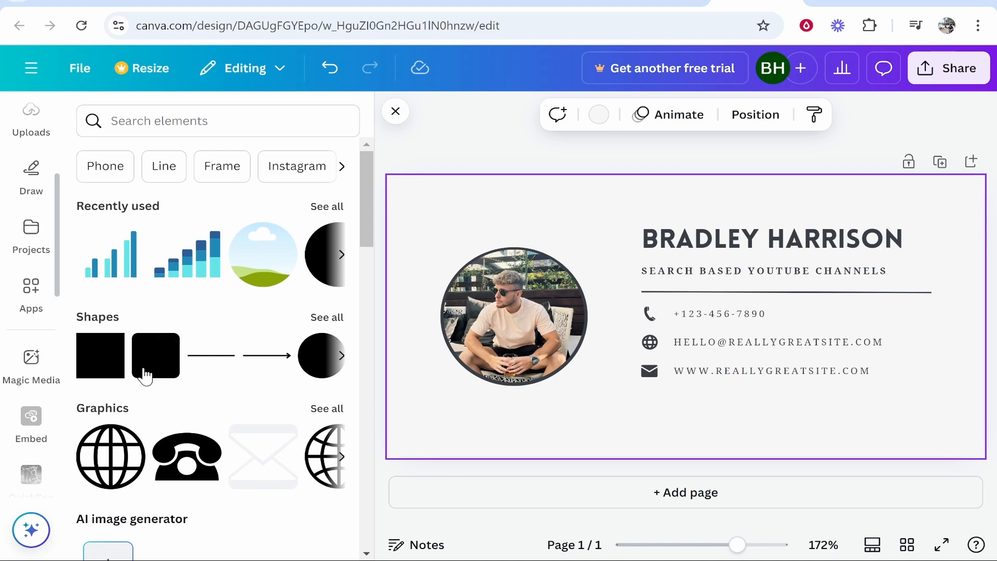
pyautogui.click(160, 119)
pyautogui.write('me')
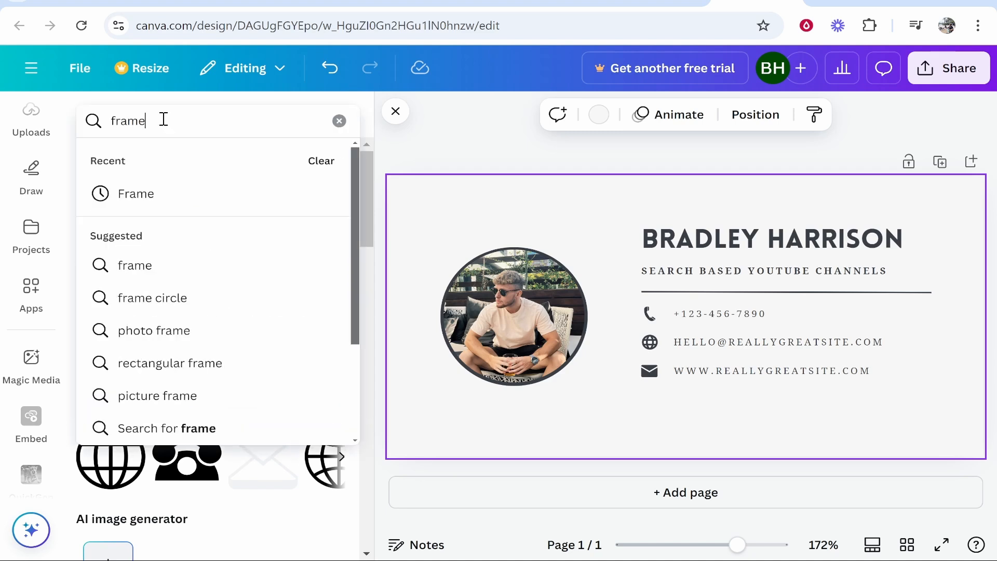
pyautogui.press('Return')
pyautogui.click(345, 345)
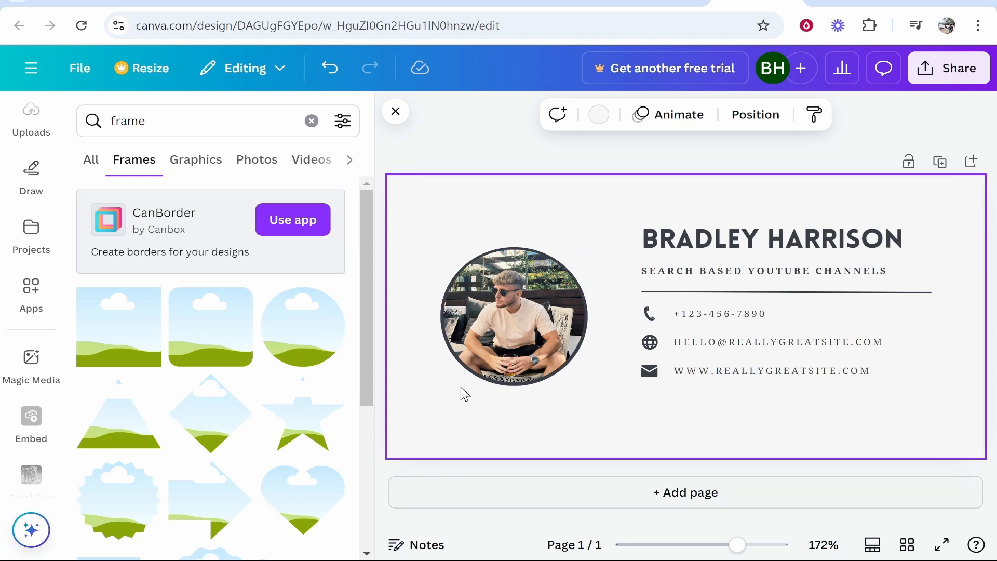
pyautogui.scroll(-2, 274, 411)
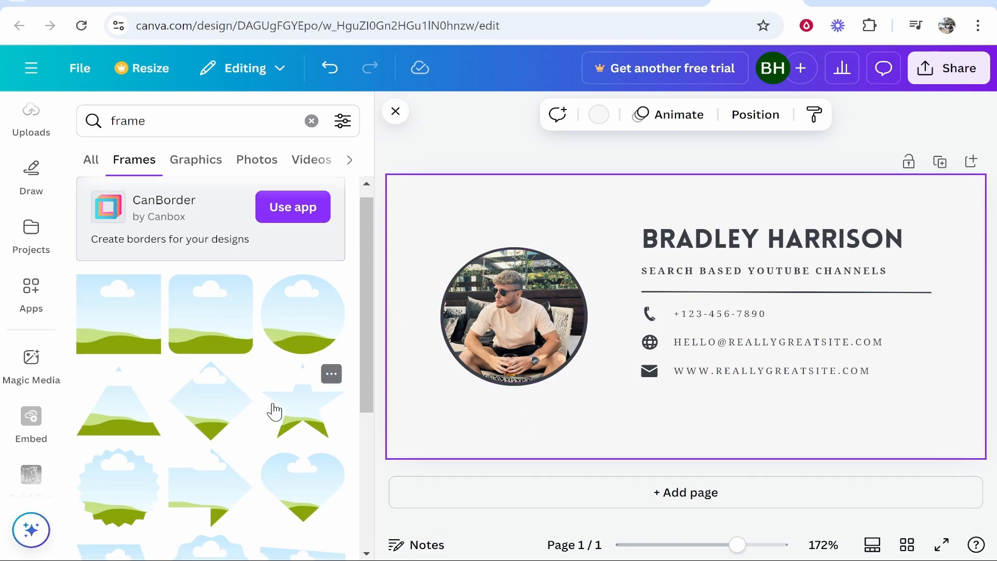
pyautogui.scroll(2, 271, 408)
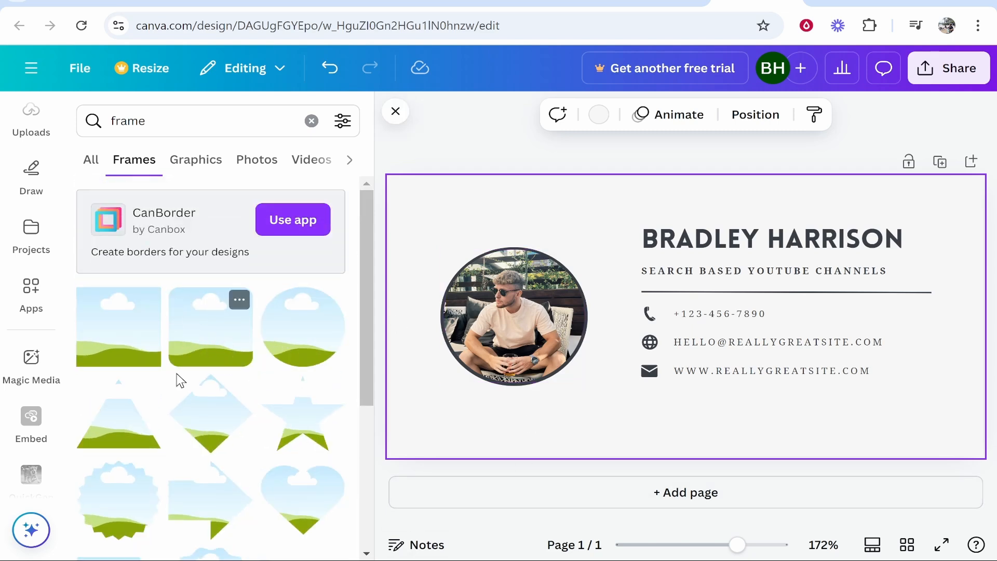
pyautogui.scroll(-5, 318, 434)
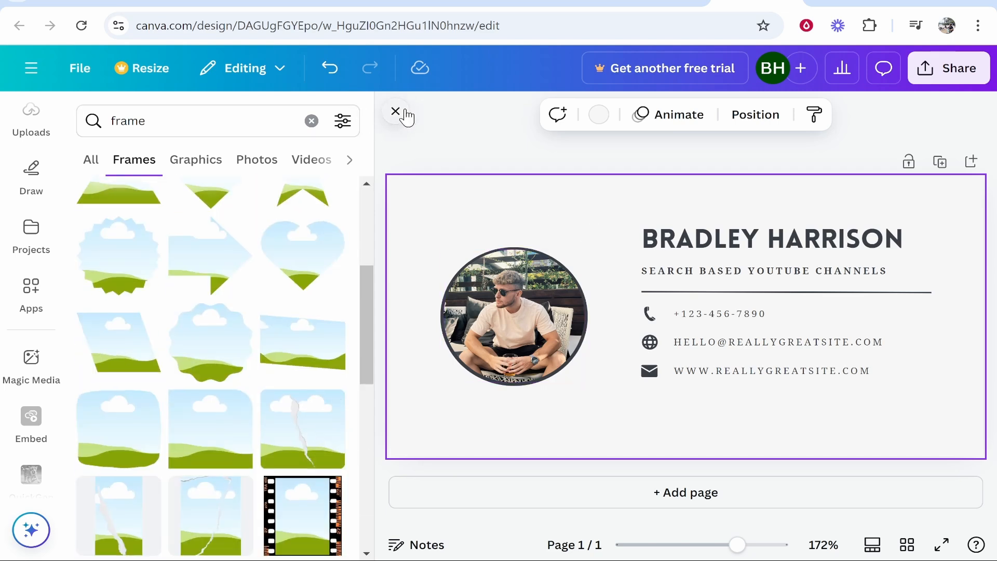
pyautogui.click(386, 114)
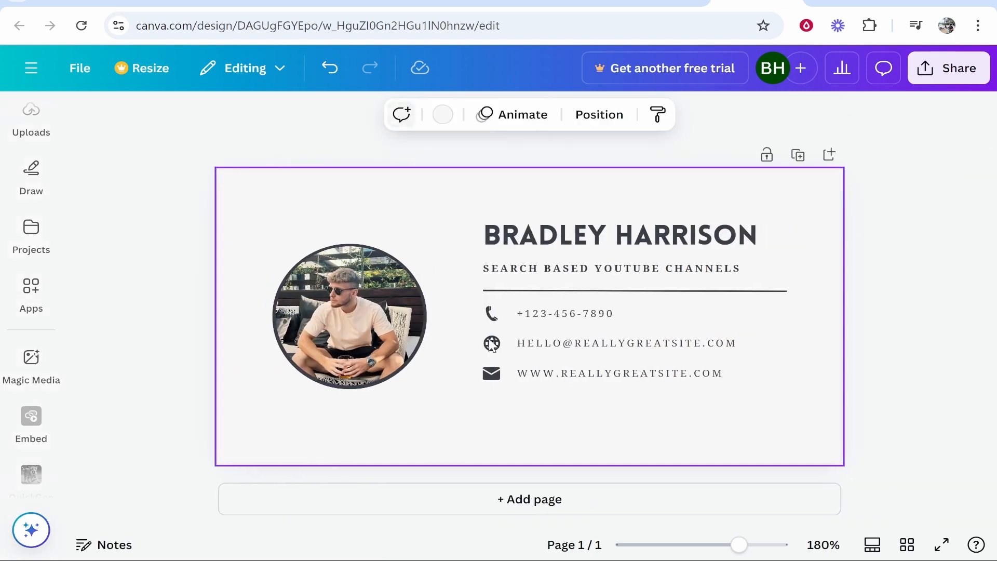
# Select every signature element and nudge the group slightly down and right
pyautogui.click(959, 201)
pyautogui.click(383, 221)
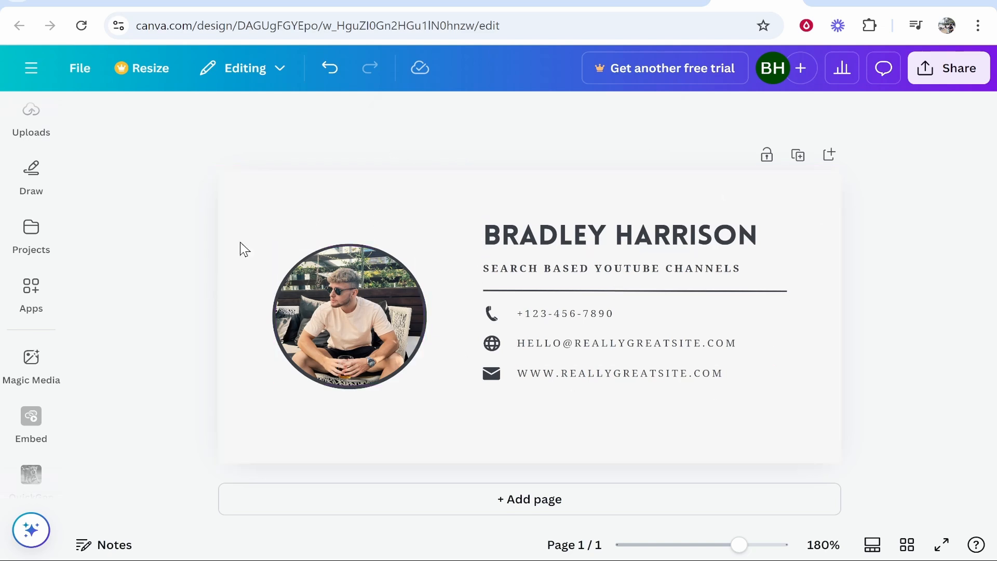
pyautogui.moveTo(254, 210); pyautogui.dragTo(810, 449)
pyautogui.moveTo(374, 308); pyautogui.dragTo(372, 312)
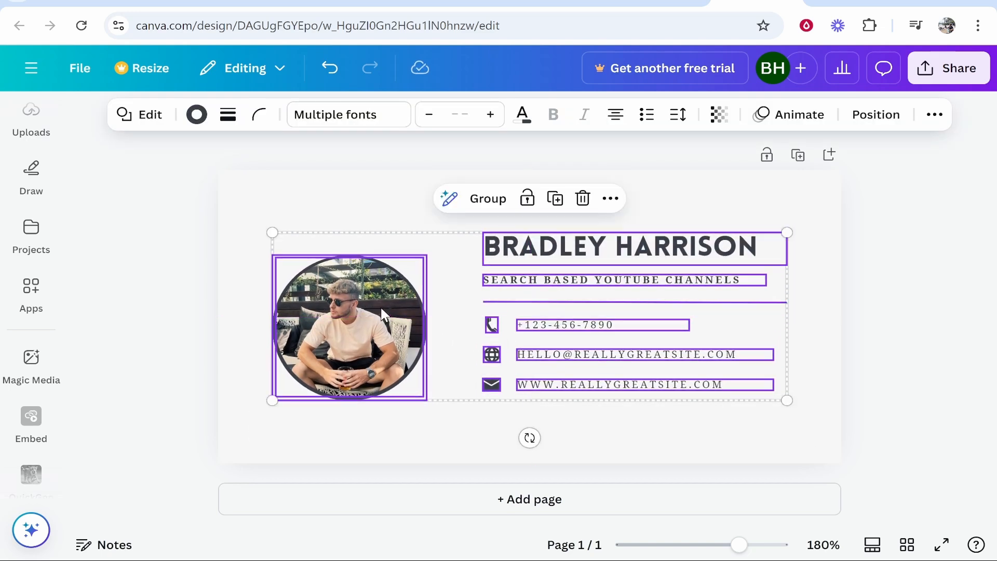
pyautogui.click(906, 310)
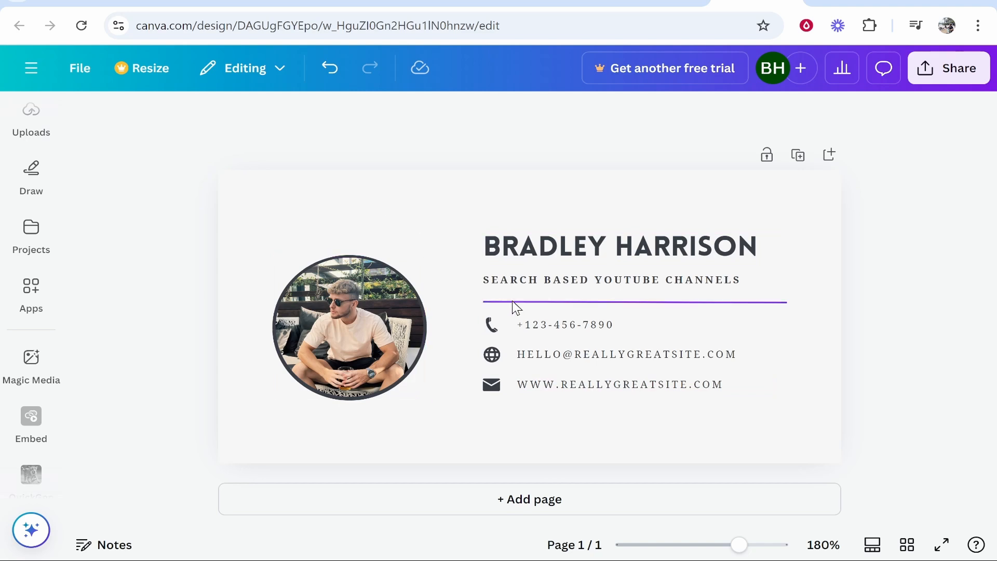
# Export the signature as a 400 × 200 px PNG via Share's Download panel, then close the panel
pyautogui.click(948, 68)
pyautogui.click(692, 399)
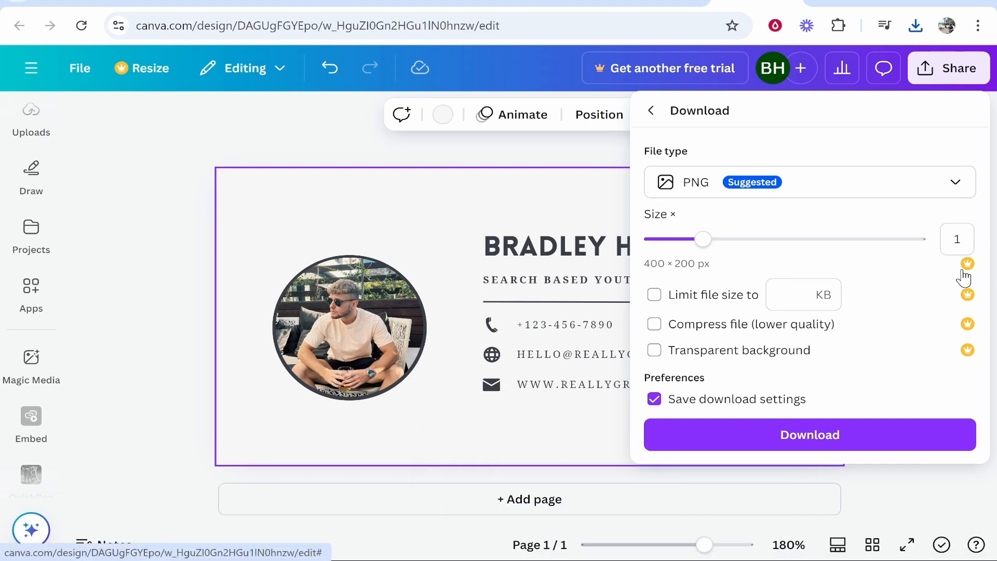
pyautogui.click(292, 128)
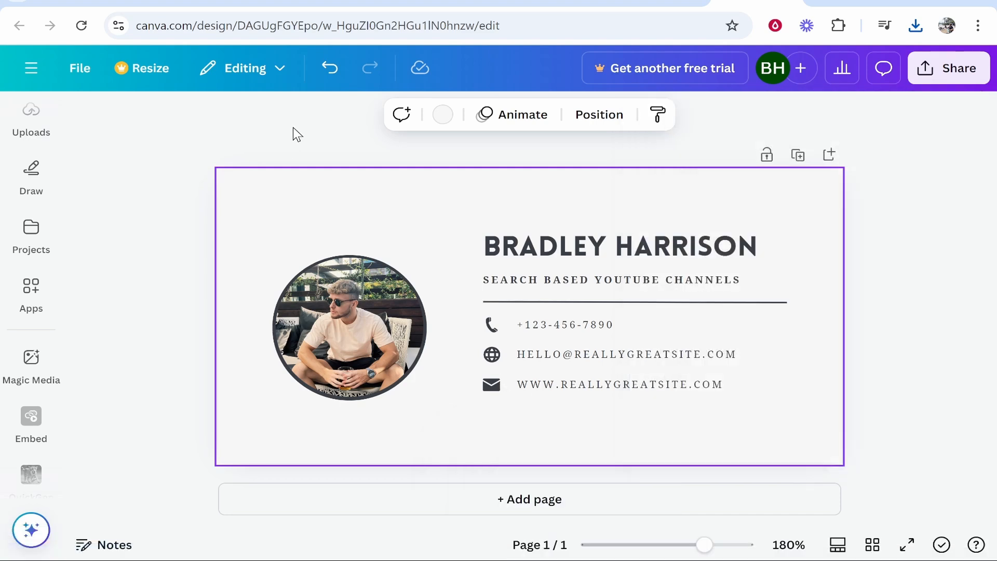